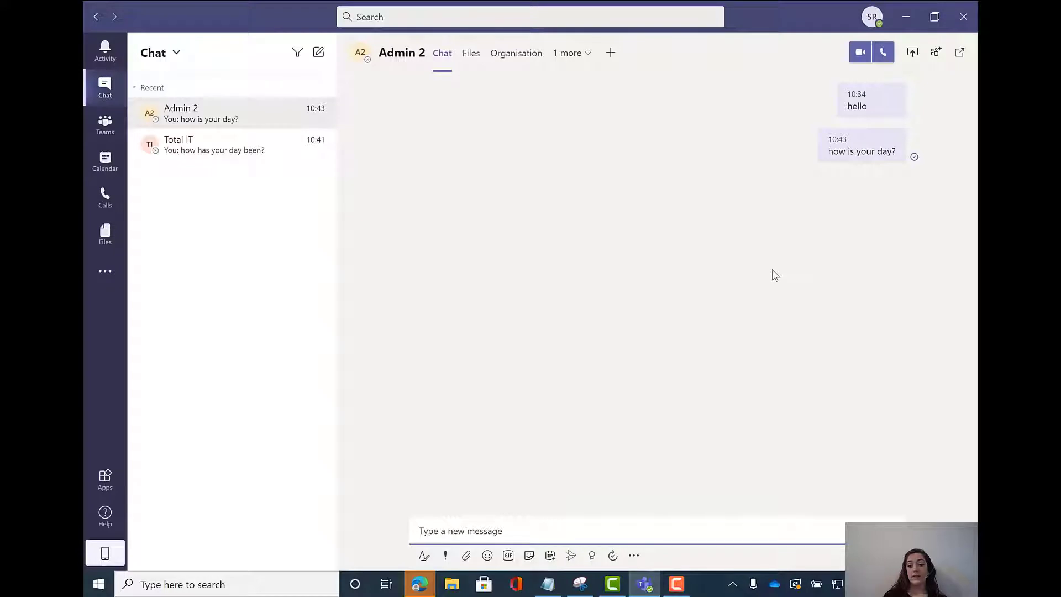
- React to the "how is your day?" message with the laughing emoji
mouse_move(896, 143)
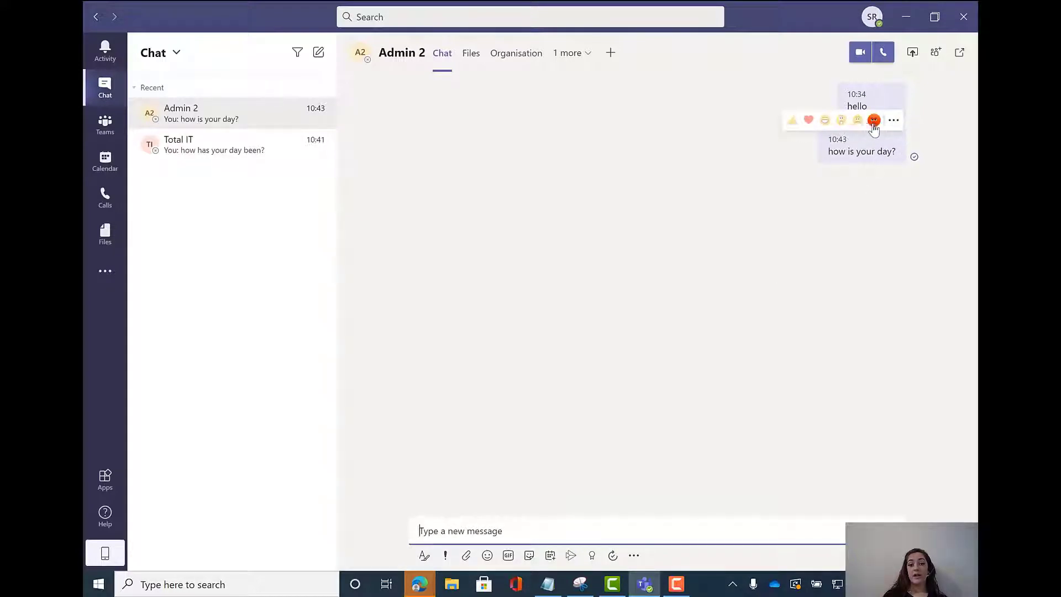
left_click(825, 122)
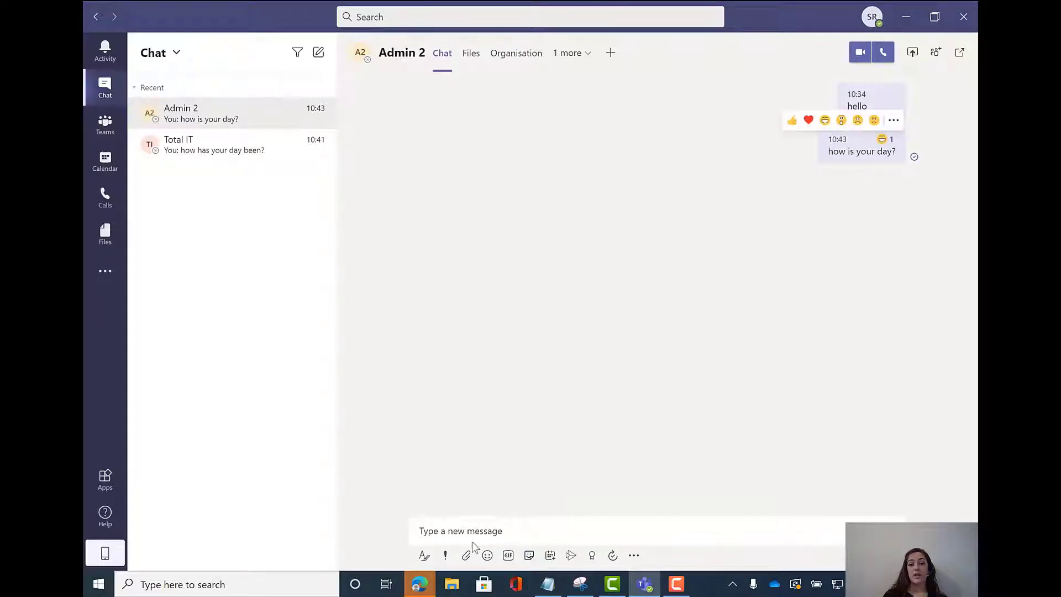
- Browse the emojis available for a new message in the Admin 2 chat
left_click(486, 557)
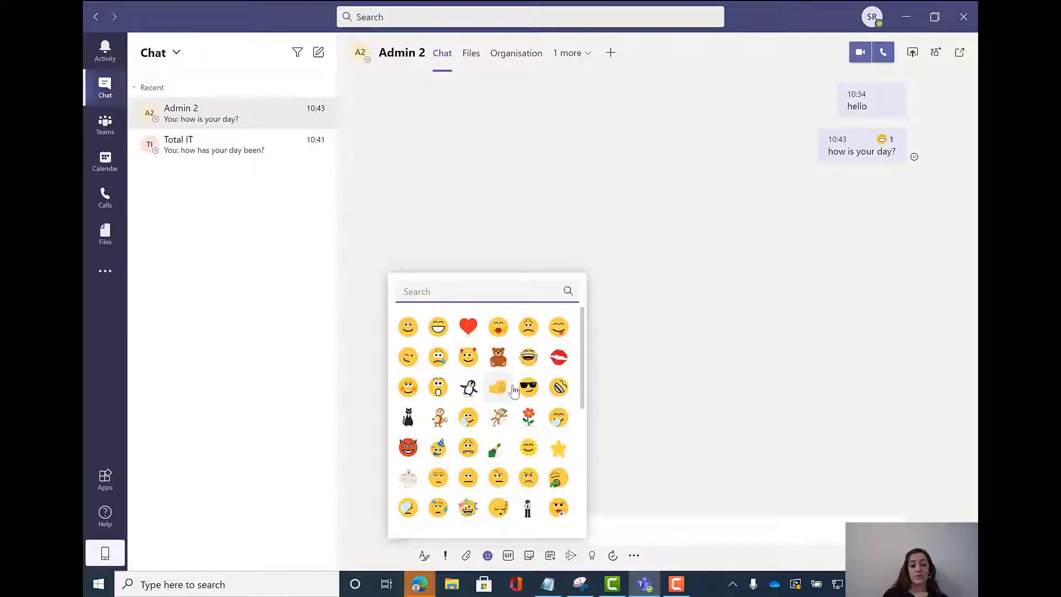
scroll(506, 387, "down", 2)
scroll(513, 391, "down", 2)
scroll(513, 391, "up", 3)
scroll(513, 391, "up", 2)
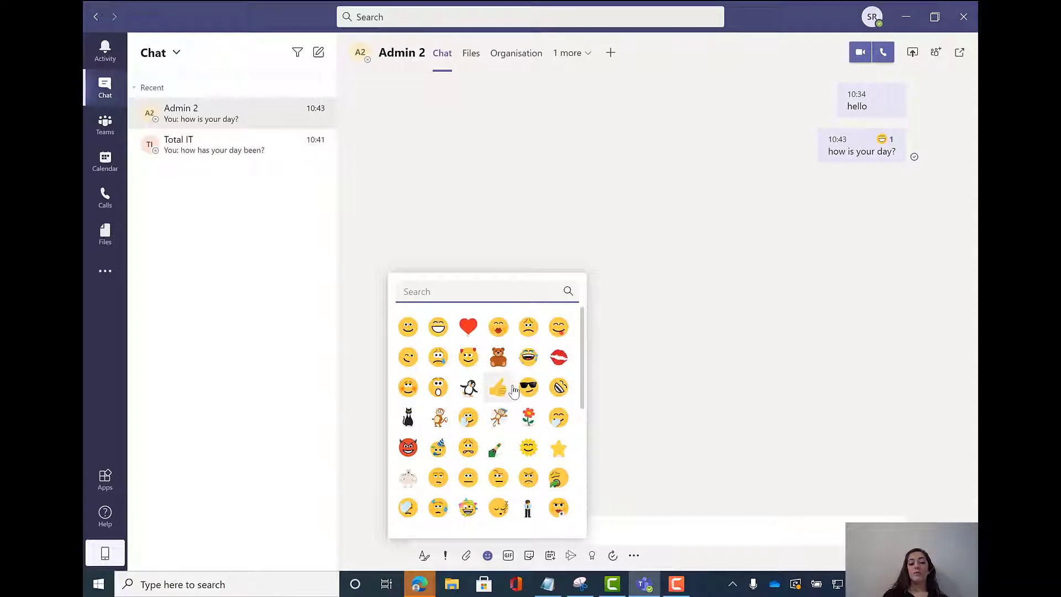
- Send the blue cat "OH YAA" GIF in the Admin 2 chat
left_click(508, 556)
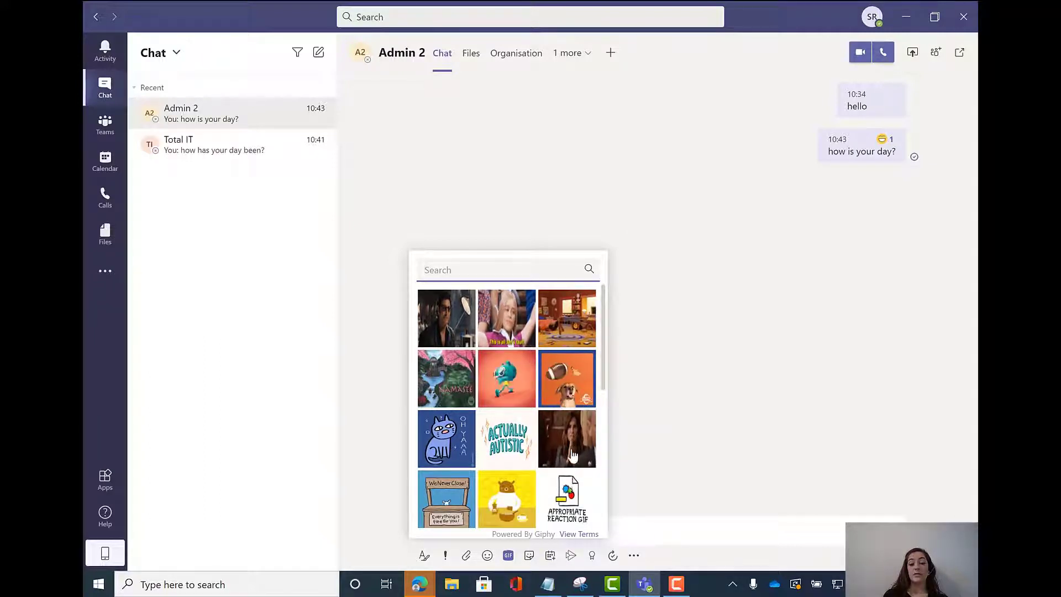
left_click(466, 463)
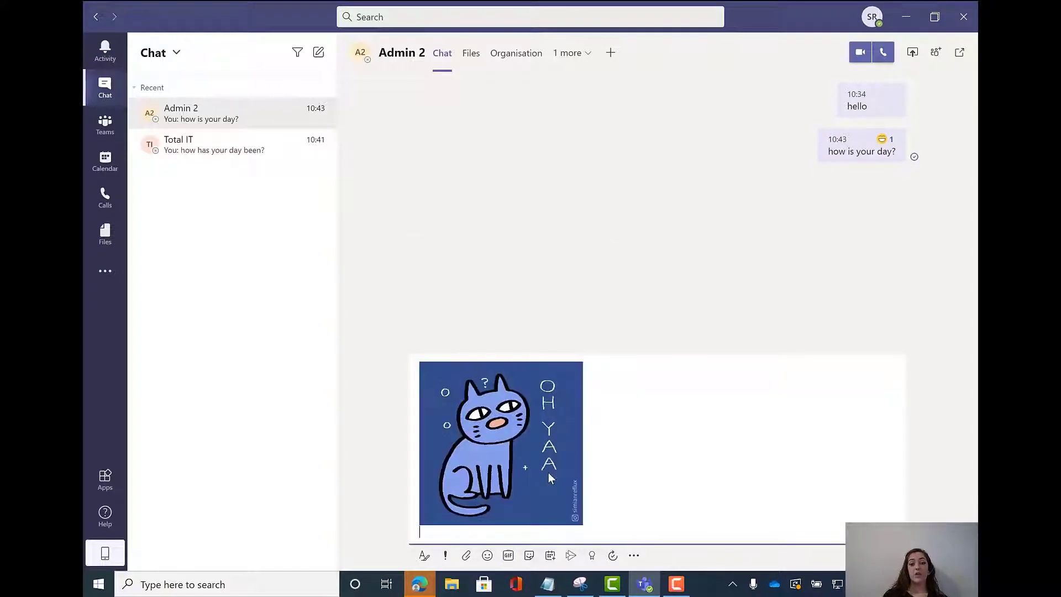
key("Return")
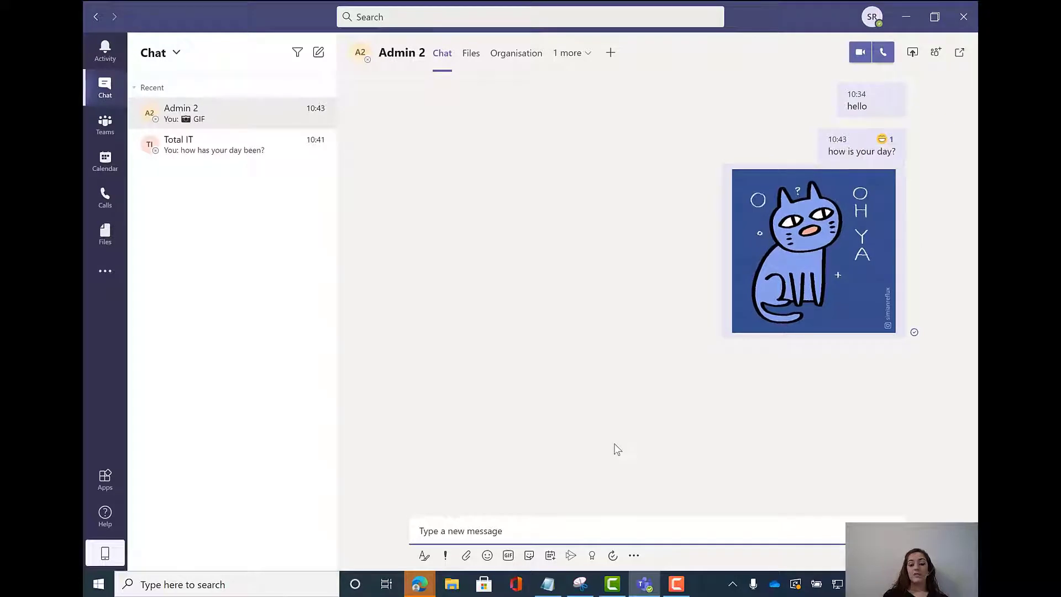
- Look at the file attachment sources and browse the popular stickers and memes for the Admin 2 chat
left_click(466, 555)
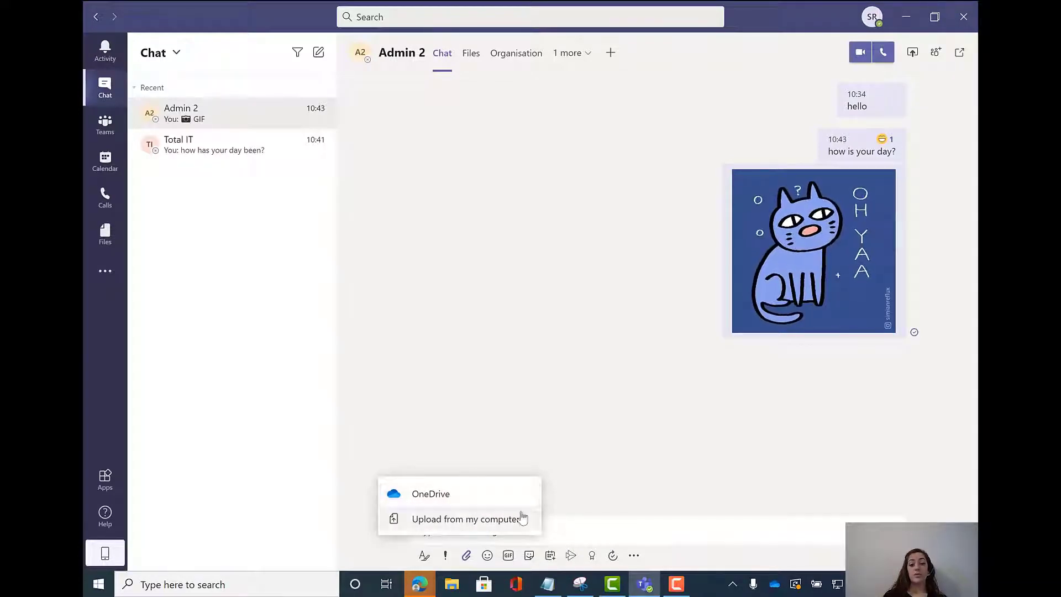
left_click(529, 556)
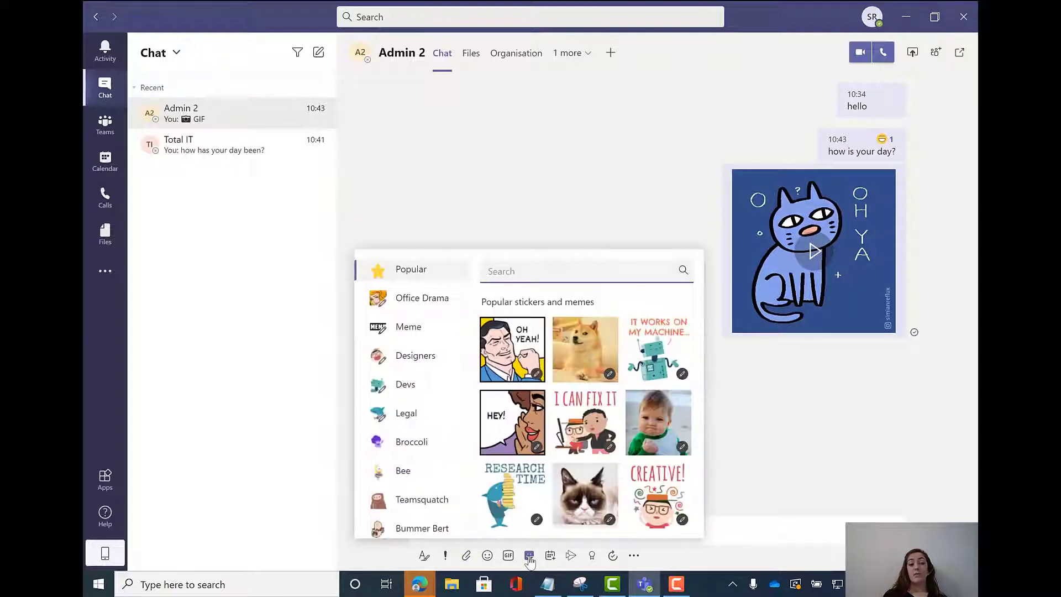
scroll(439, 510, "down", 2)
scroll(441, 512, "up", 1)
scroll(440, 512, "up", 1)
scroll(555, 517, "down", 2)
scroll(555, 522, "up", 2)
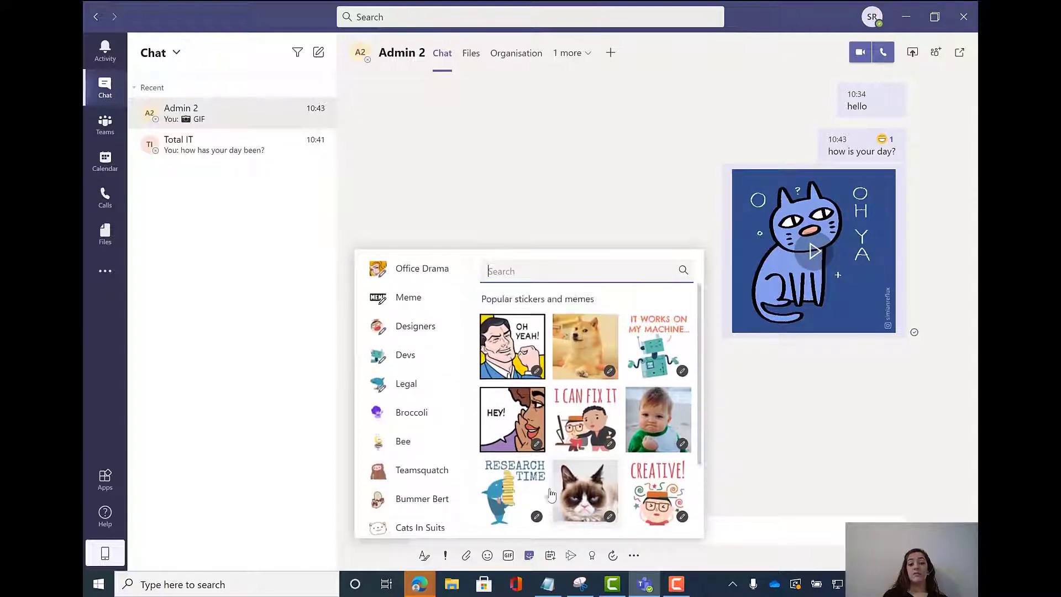
- View the new meeting form for scheduling with Admin 2 and close it without sending an invitation
left_click(550, 557)
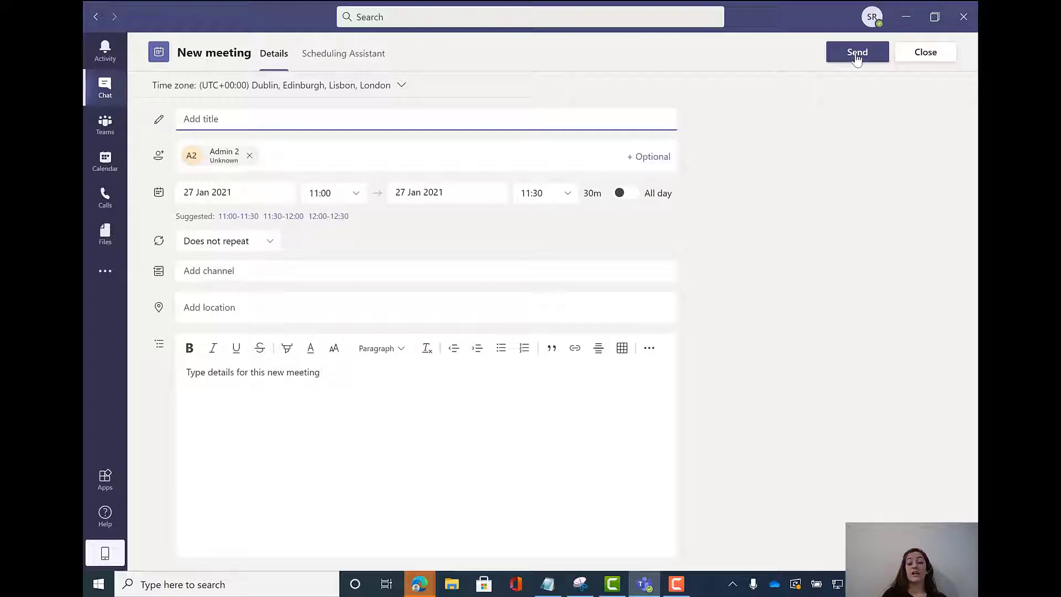
left_click(924, 57)
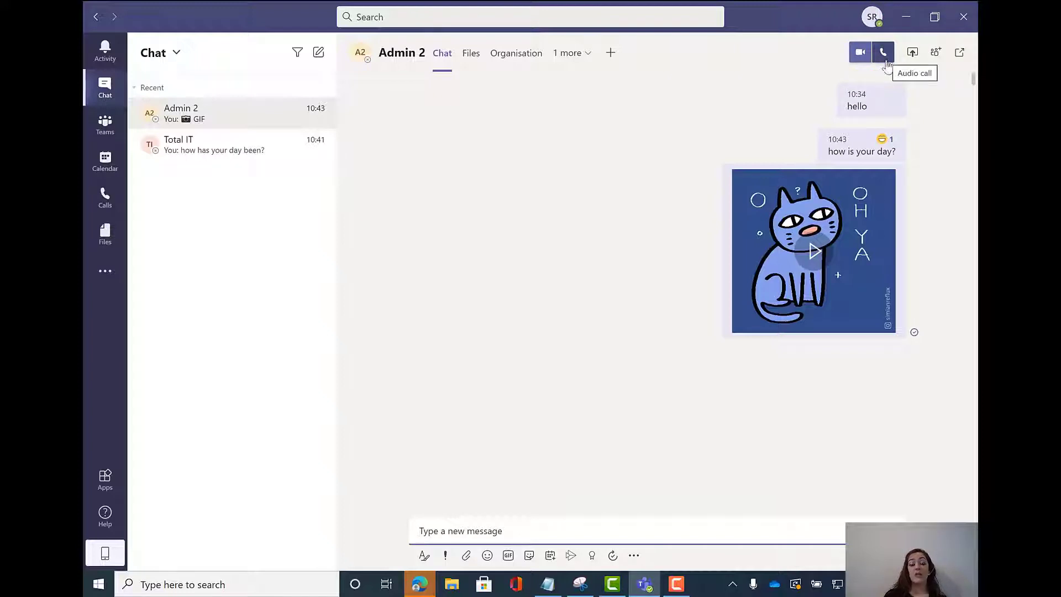
- Add Total IT to the conversation with Admin 2 and send "hi" in the new group chat
left_click(935, 53)
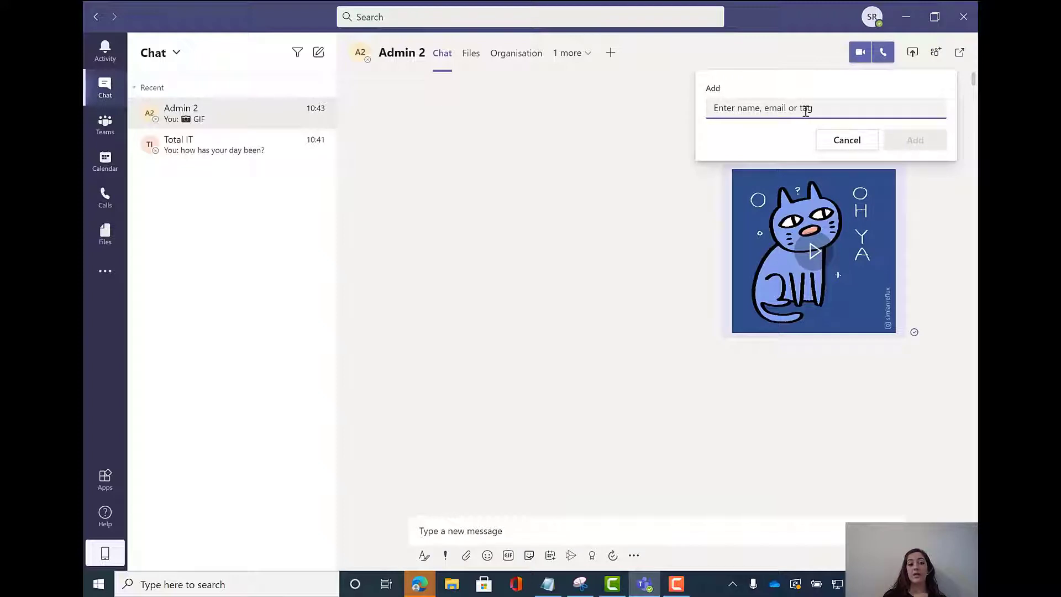
type("Totalit")
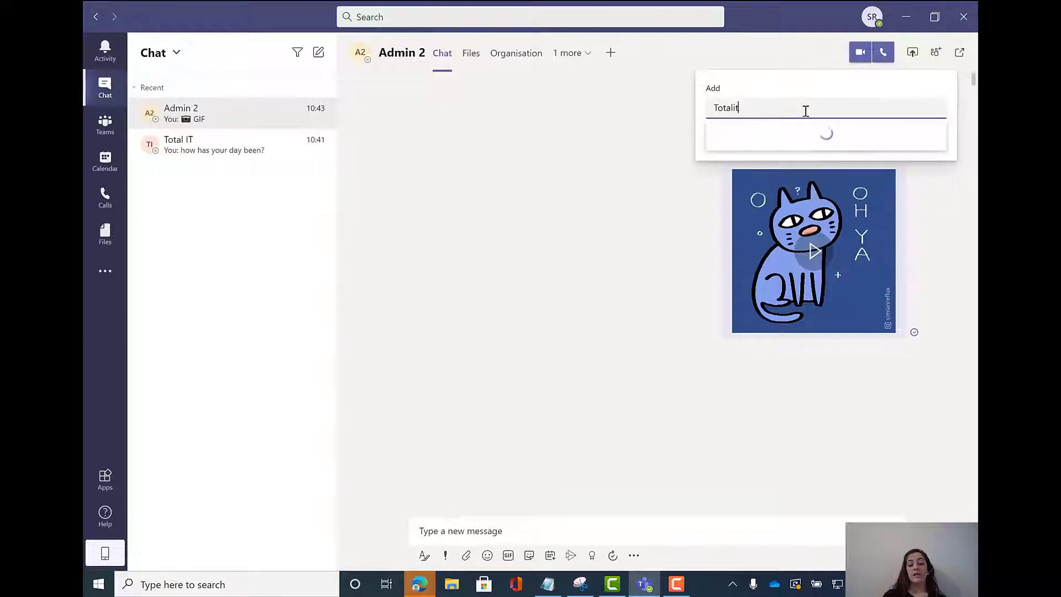
key("BackSpace")
key("BackSpace")
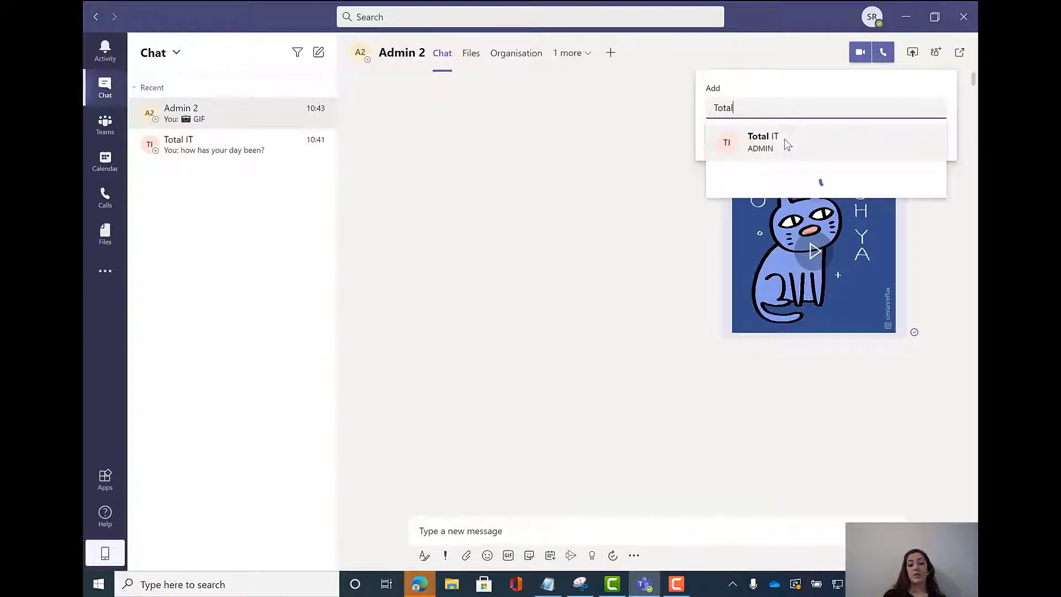
left_click(765, 145)
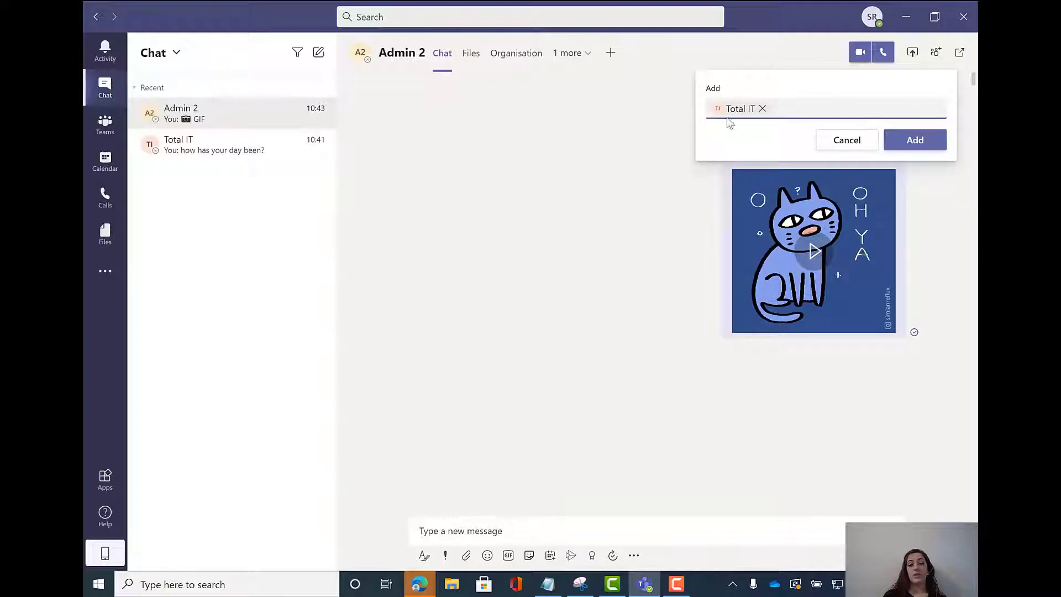
left_click(898, 149)
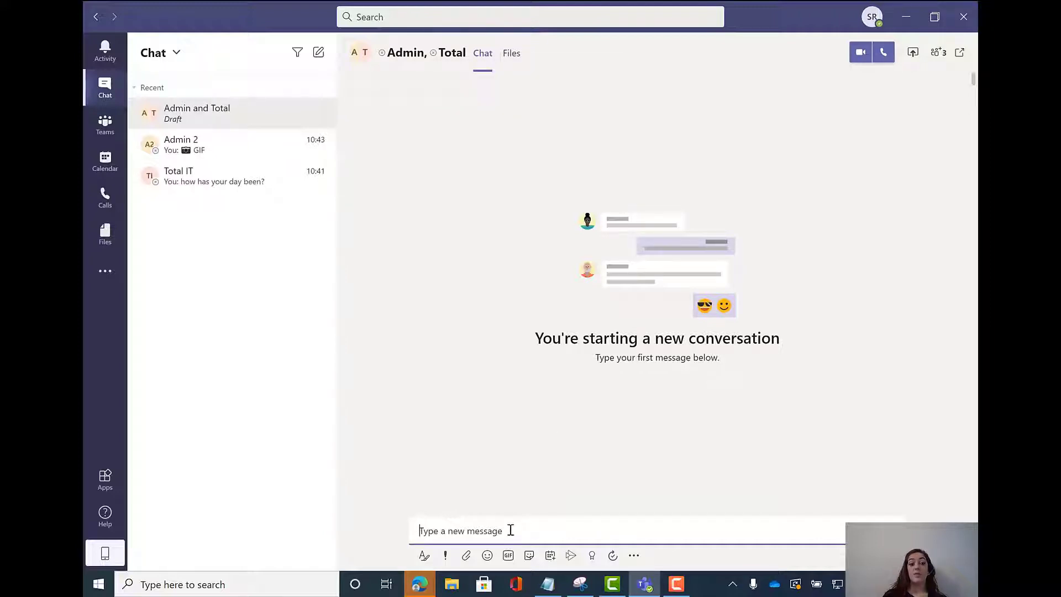
type("hi")
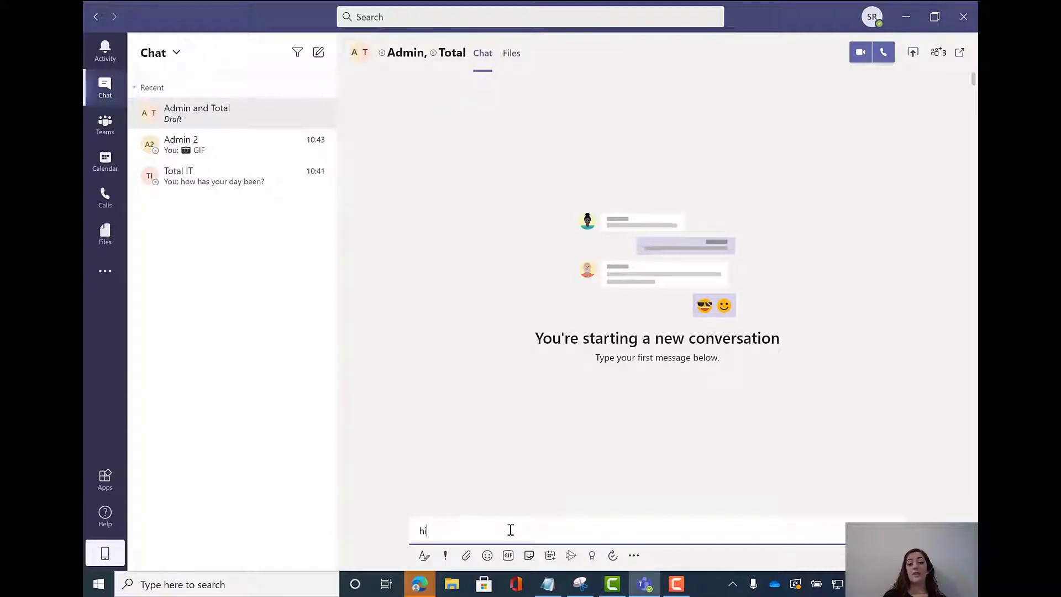
key("Return")
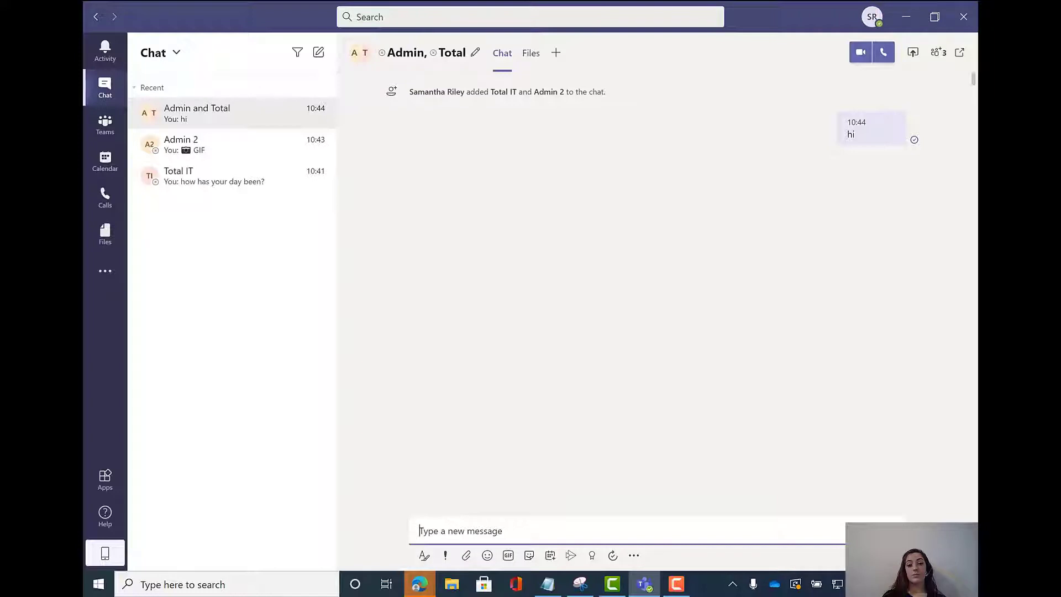
- Check the shared files area of the Admin and Total group chat and return to its messages
left_click(531, 64)
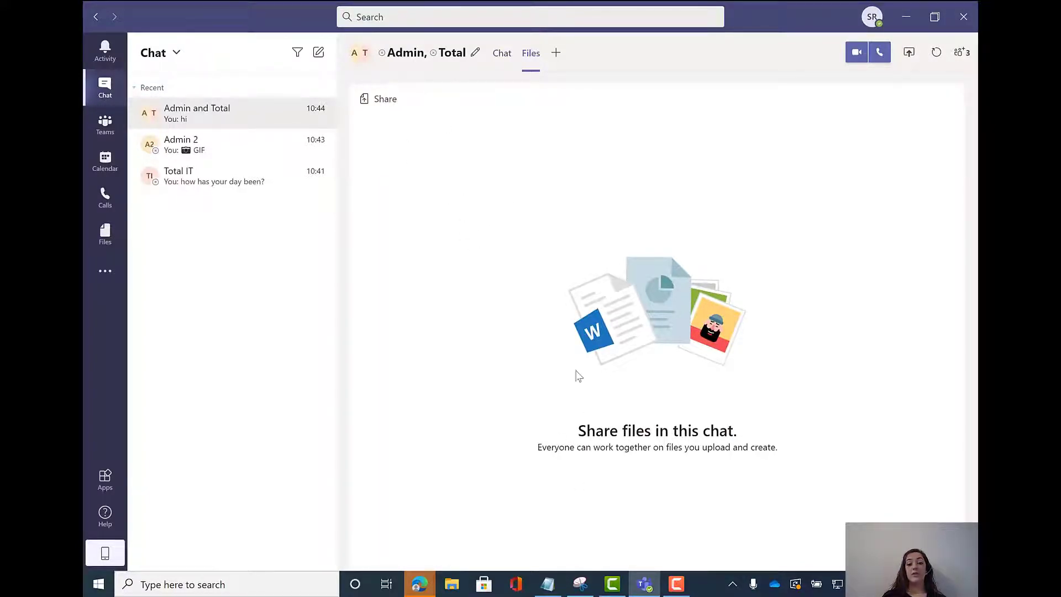
left_click(503, 60)
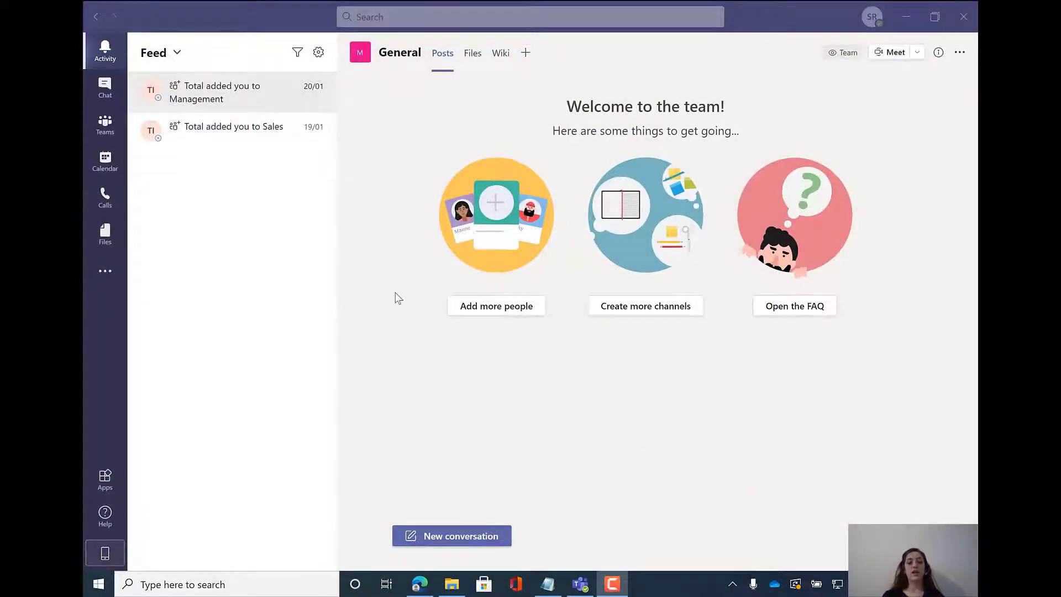
- Create a private team from scratch named Staff with the description "Head Office Staff"
left_click(104, 138)
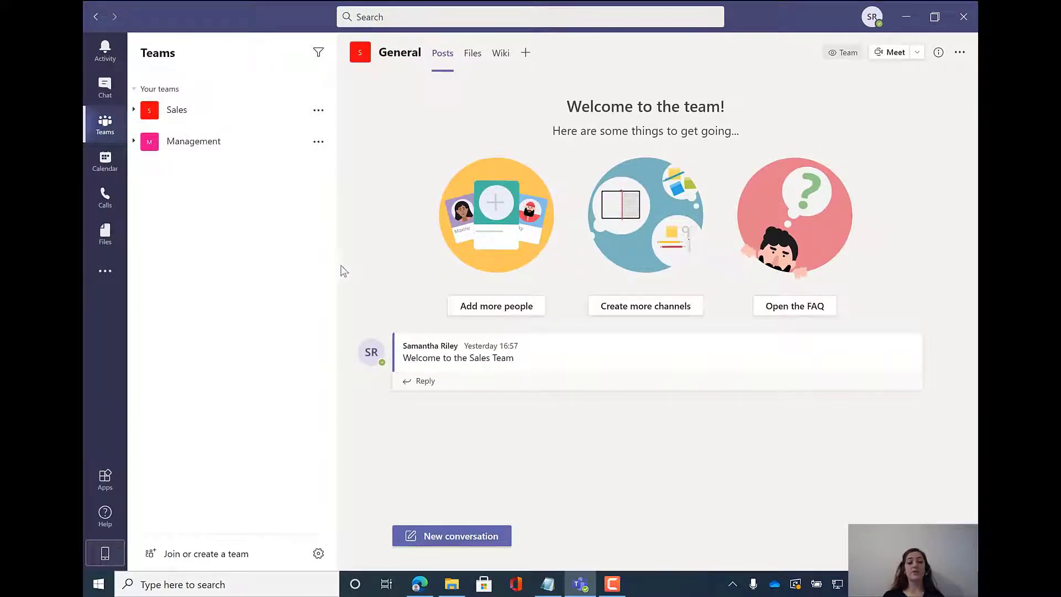
left_click(212, 559)
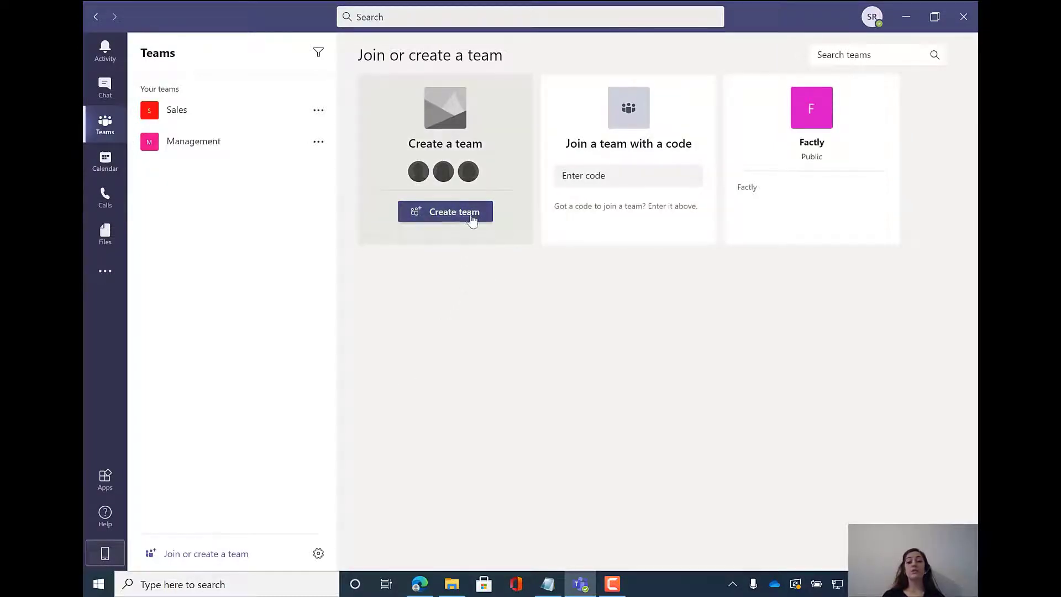
left_click(455, 214)
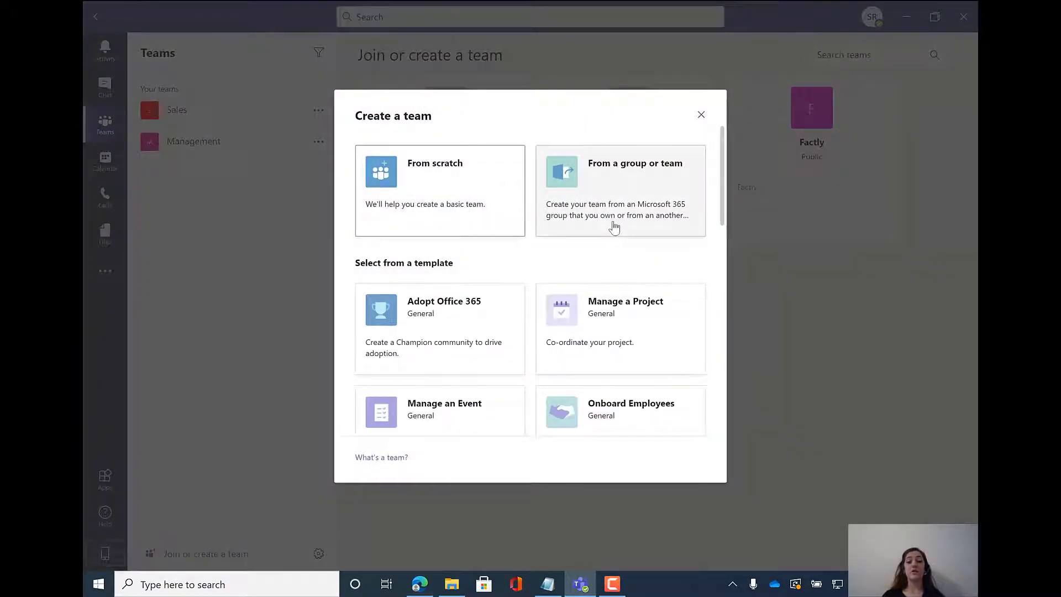
left_click(468, 210)
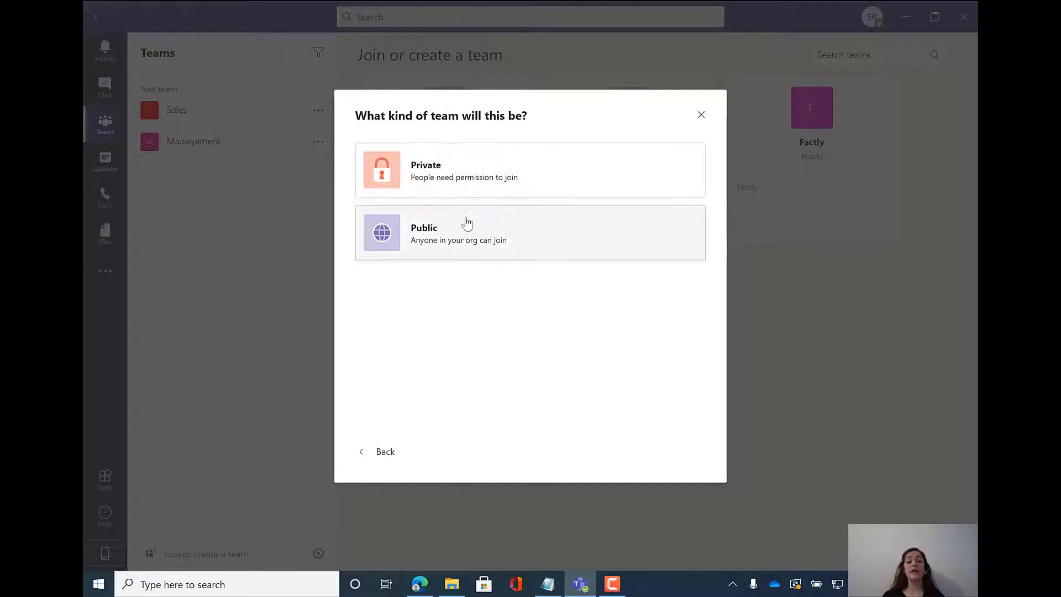
left_click(483, 177)
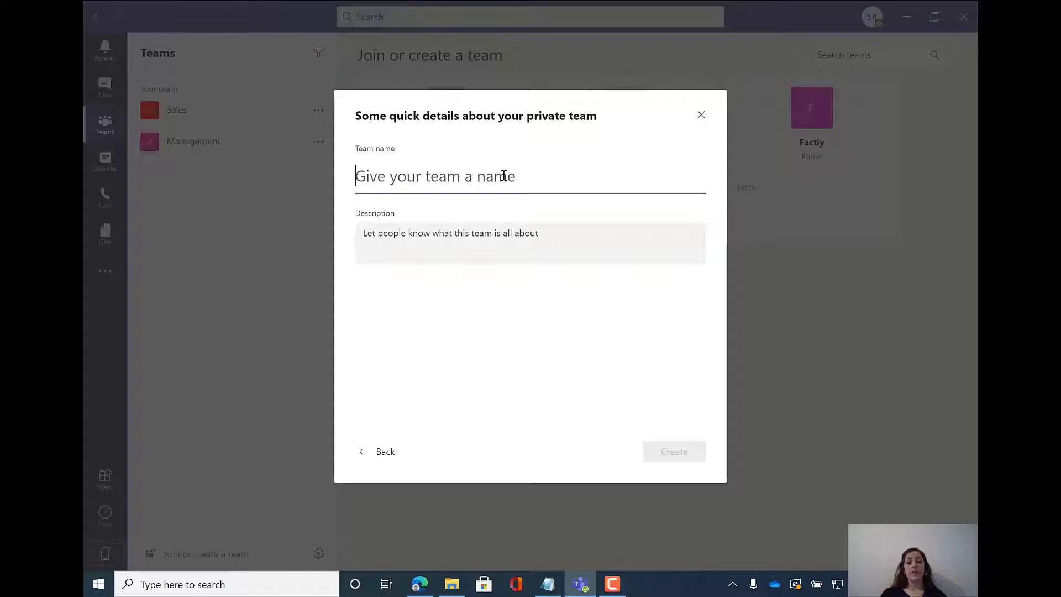
type("Staff")
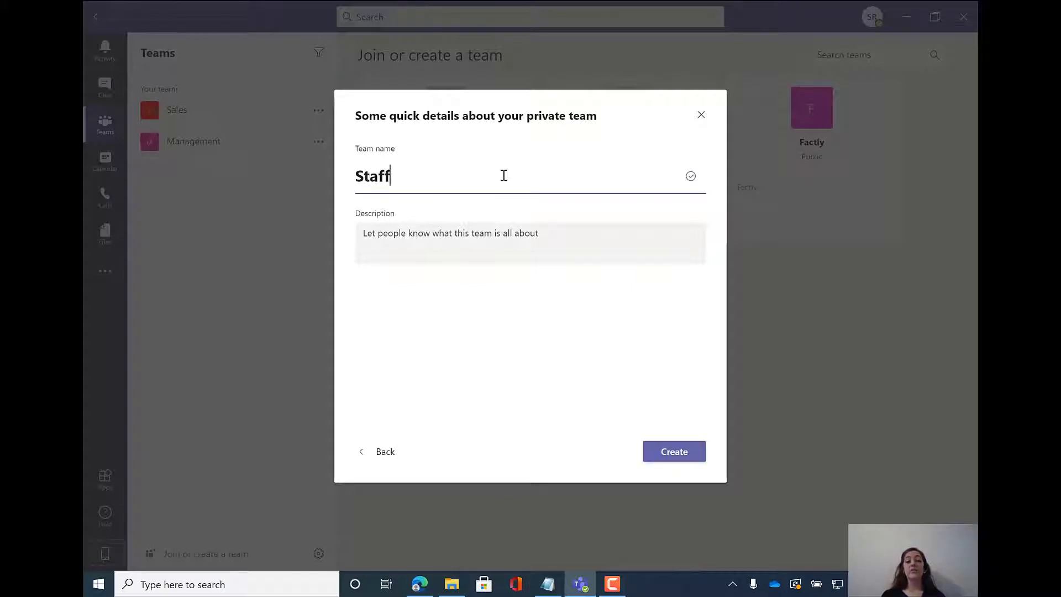
left_click(474, 223)
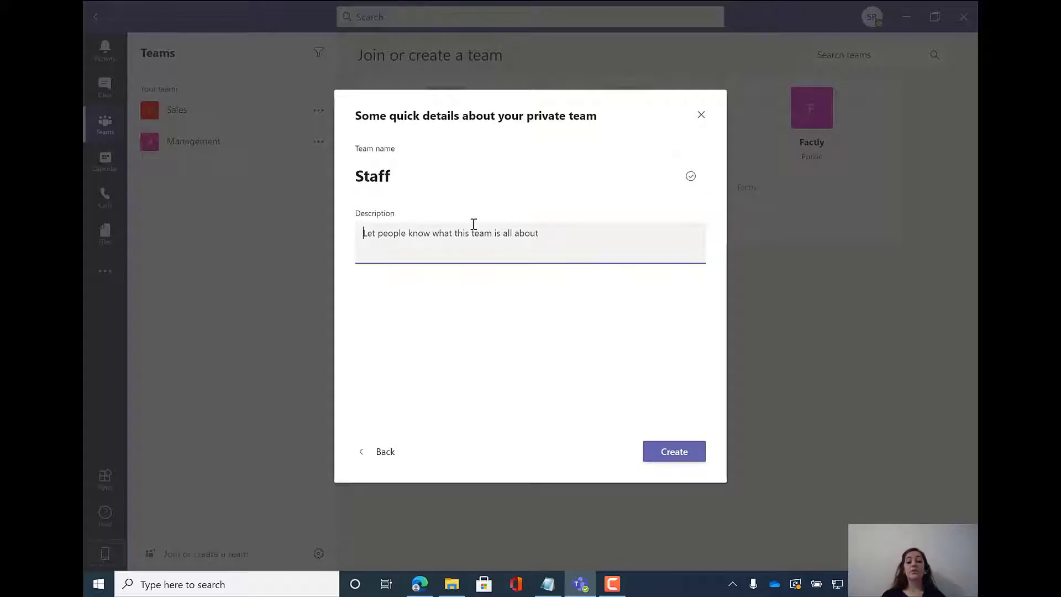
type("Head Office Staff")
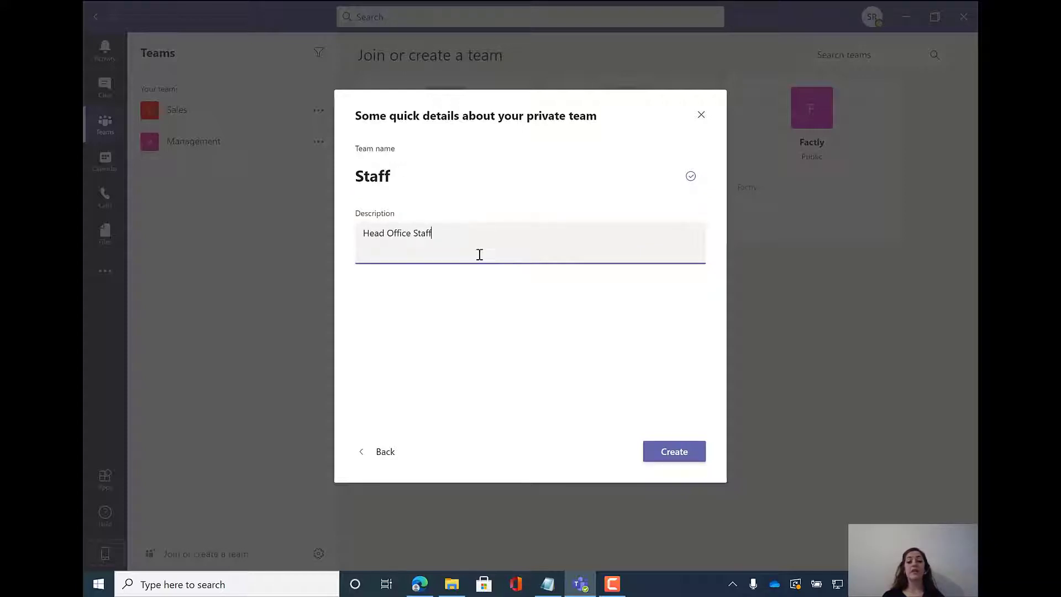
left_click(671, 452)
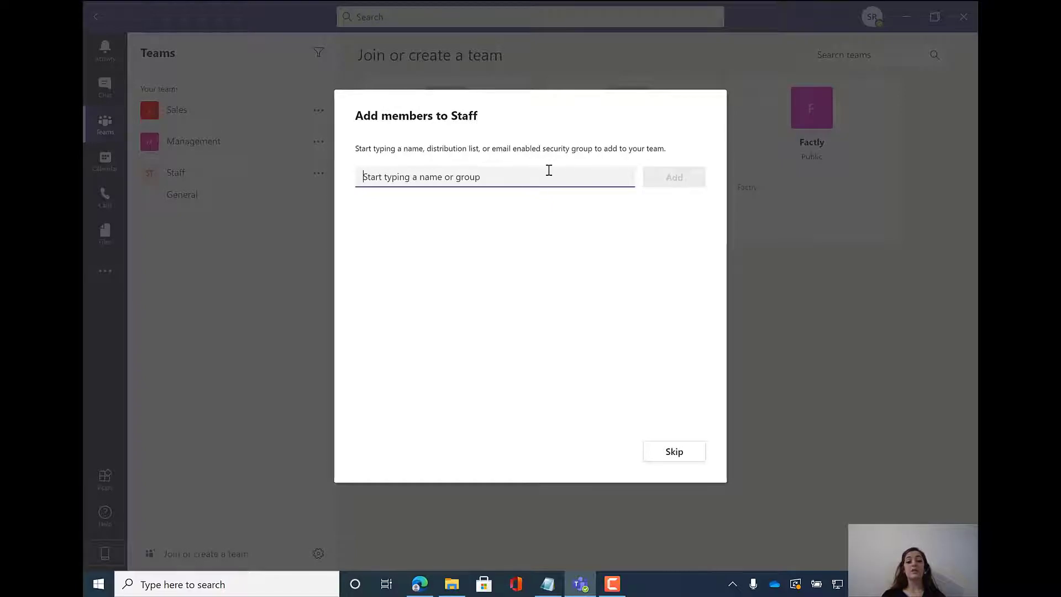
- Add Admin 2 and Total IT as members of the Staff team
type("Admin")
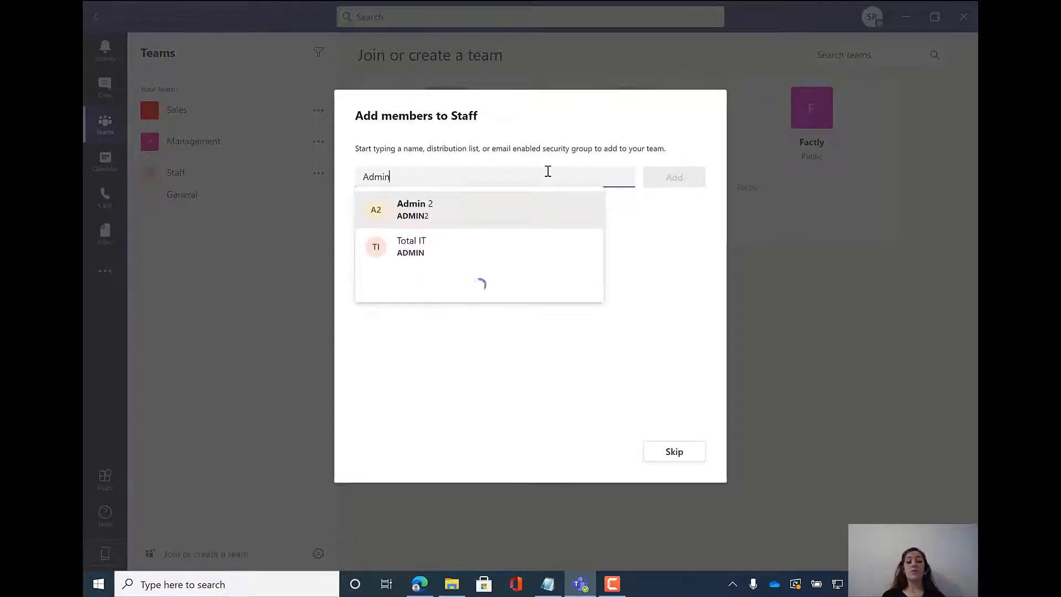
left_click(426, 215)
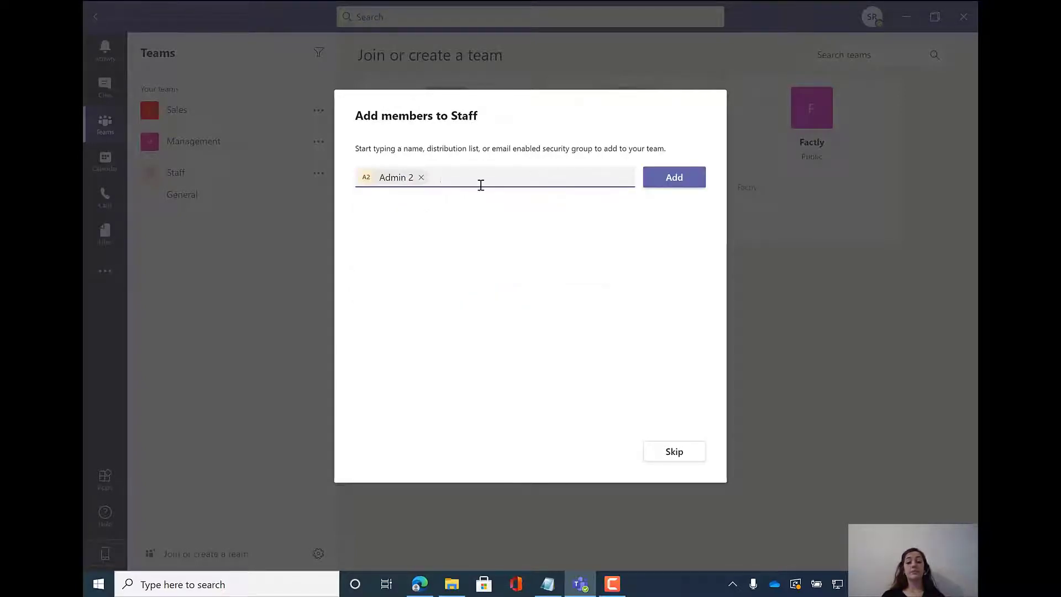
type("Admin")
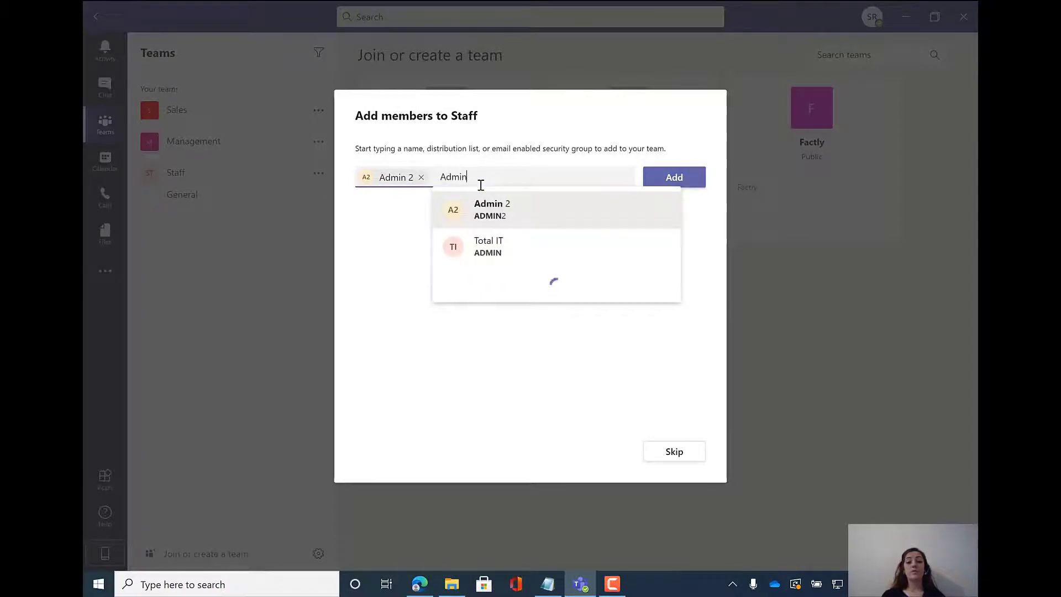
left_click(509, 252)
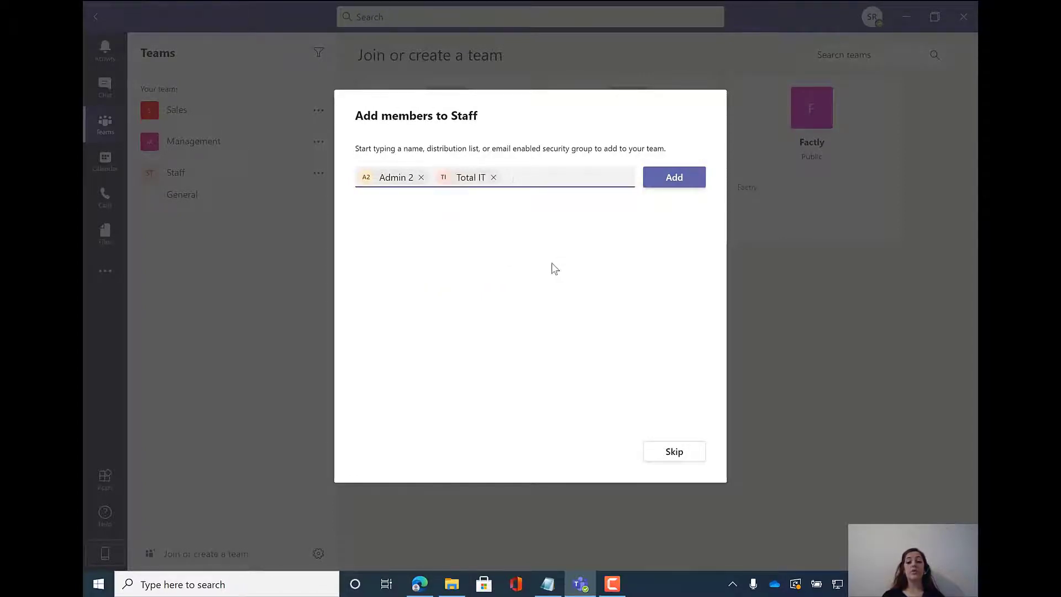
left_click(675, 186)
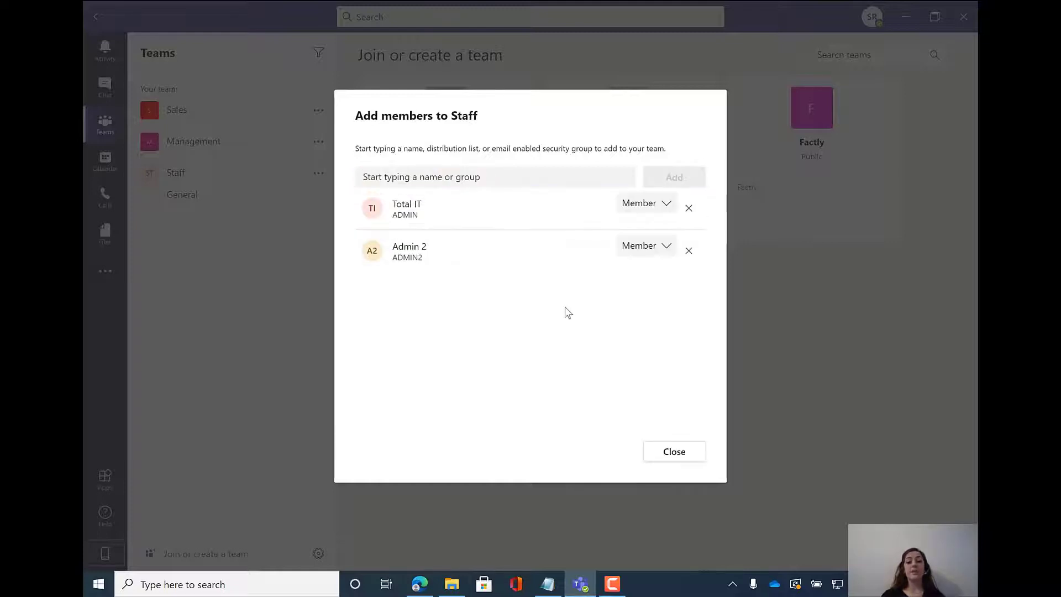
- Review the role choices for Total IT and Admin 2, keep both as Member, and finish adding people to the Staff team
left_click(661, 213)
left_click(623, 339)
left_click(658, 255)
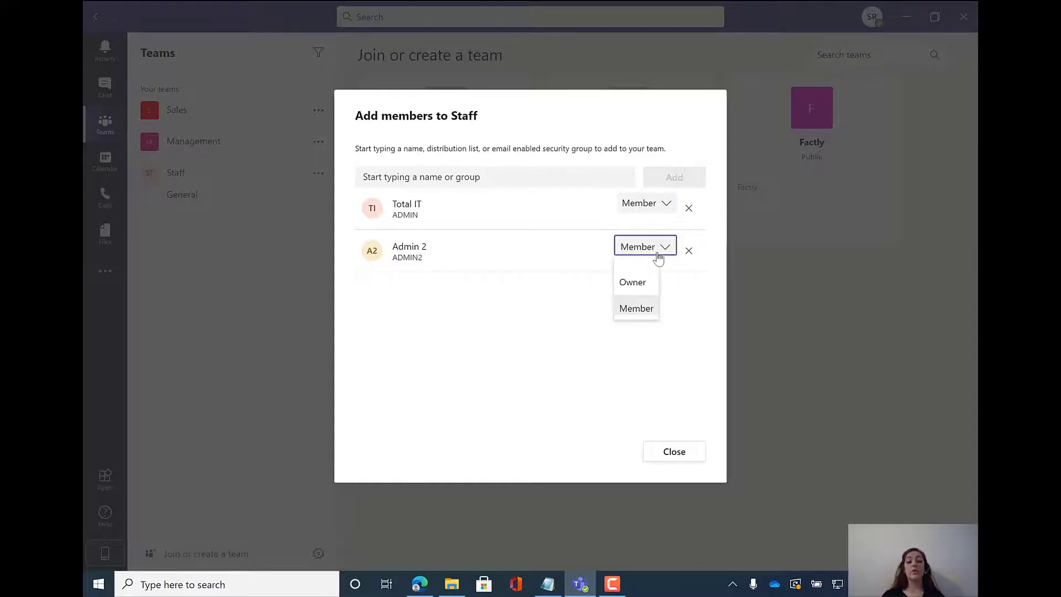
left_click(658, 305)
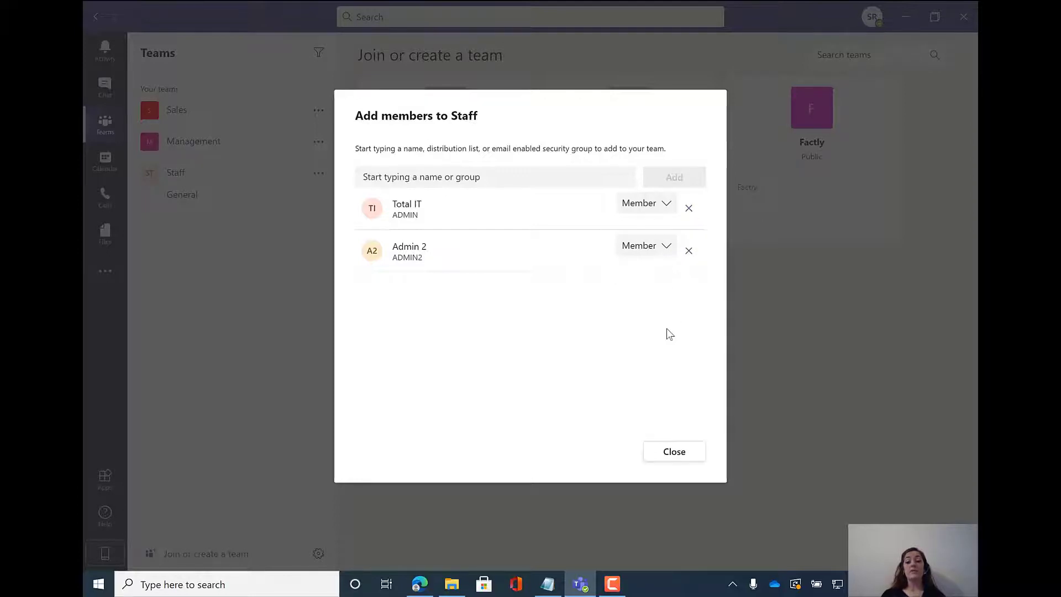
left_click(674, 452)
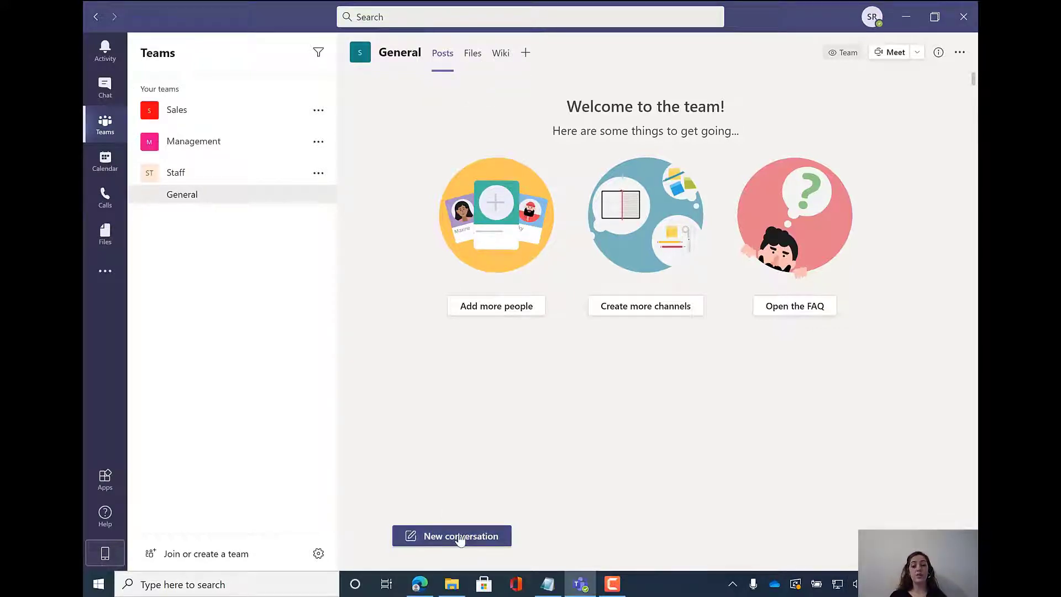
- Post a new conversation reading "Welcome" in the Staff team's General channel
left_click(459, 537)
type("Welcome")
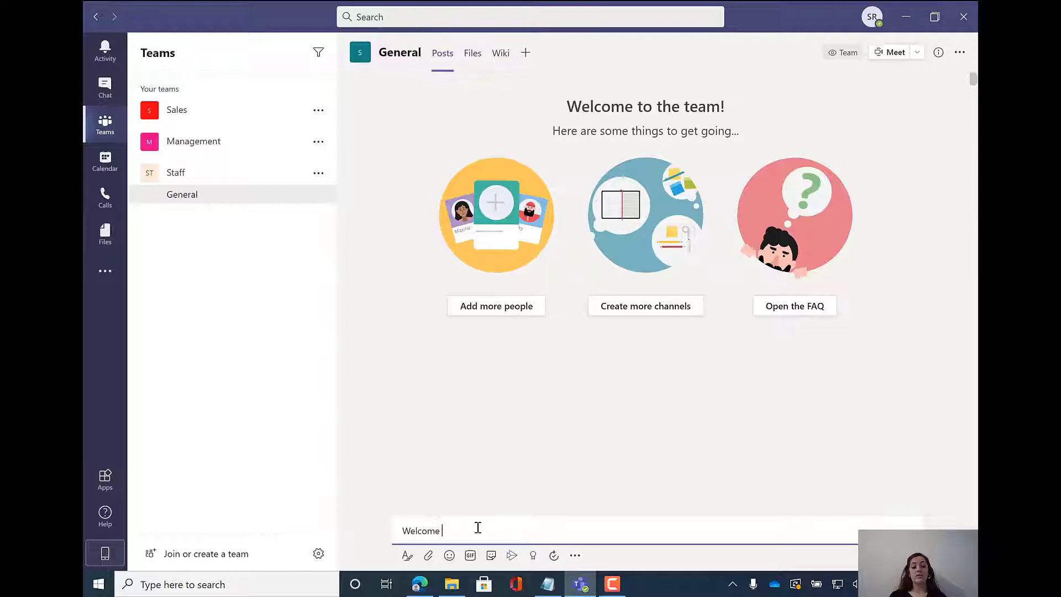
key("Return")
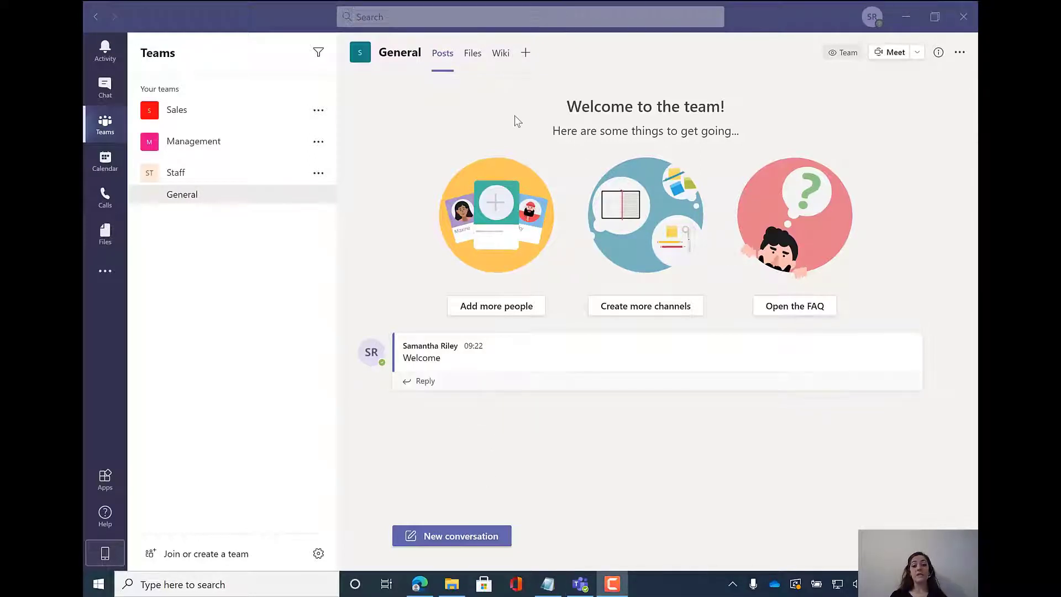
- Upload the TEST Word document from the Documents folder to the General channel's files
left_click(471, 57)
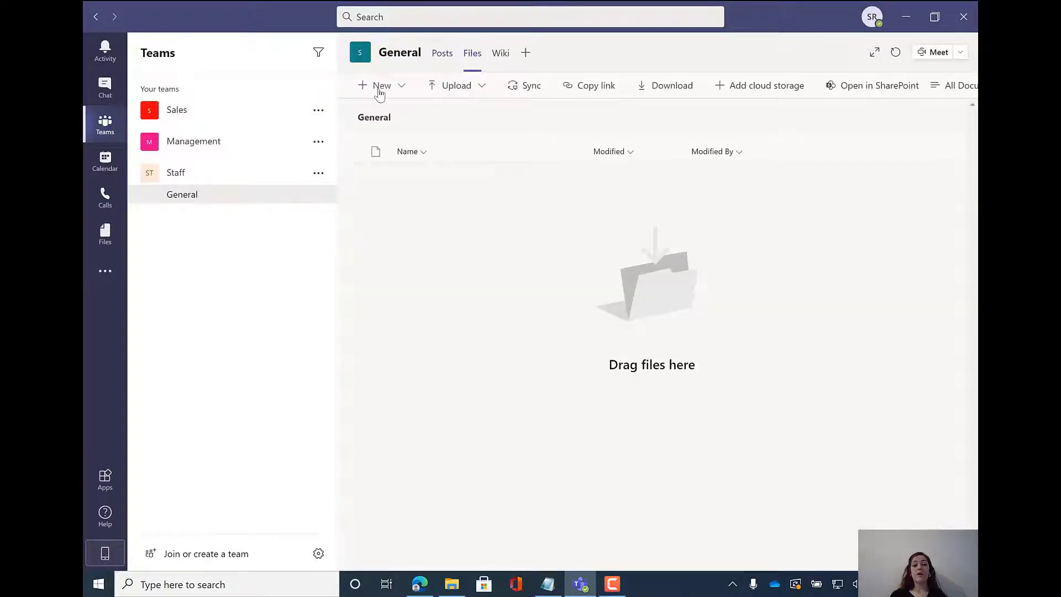
left_click(400, 87)
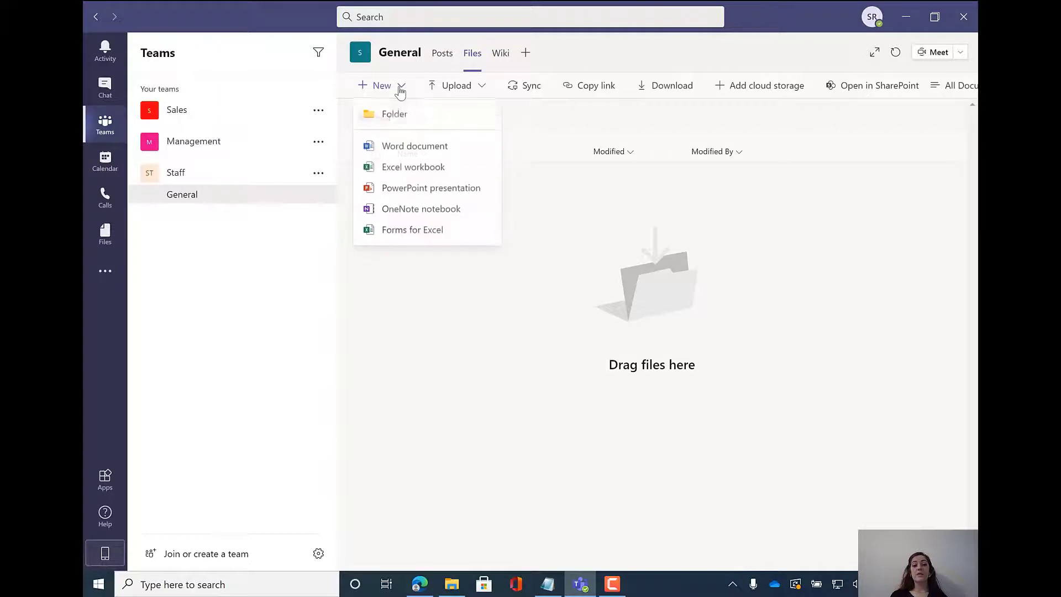
left_click(477, 87)
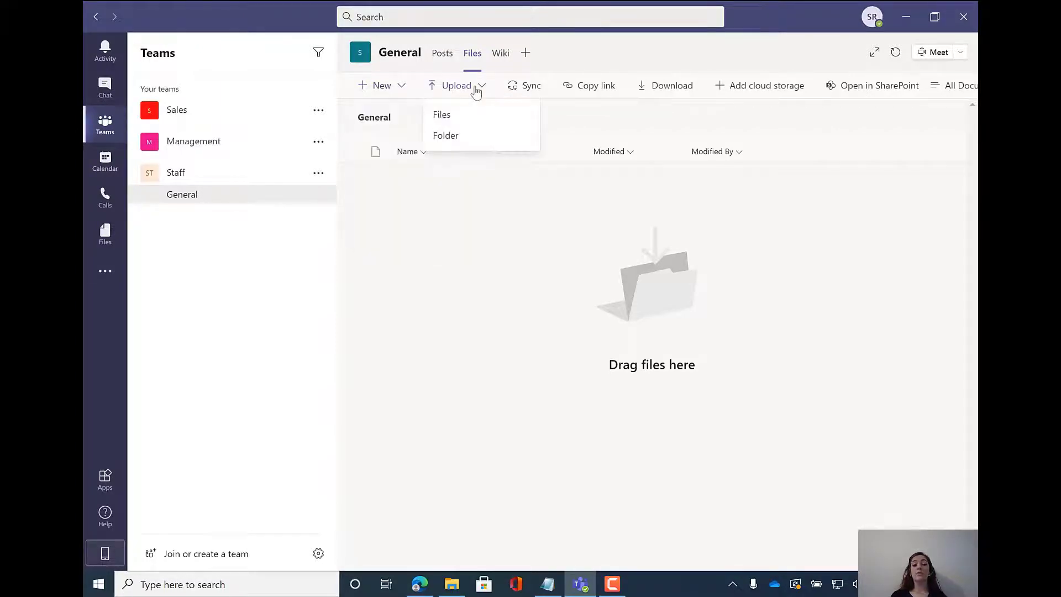
left_click(480, 117)
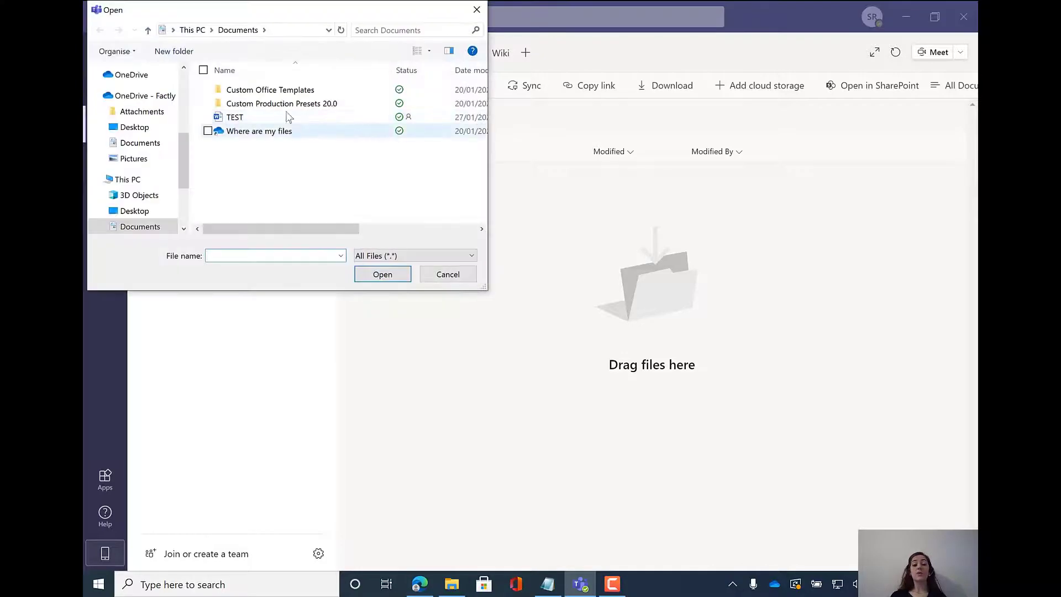
left_click(247, 118)
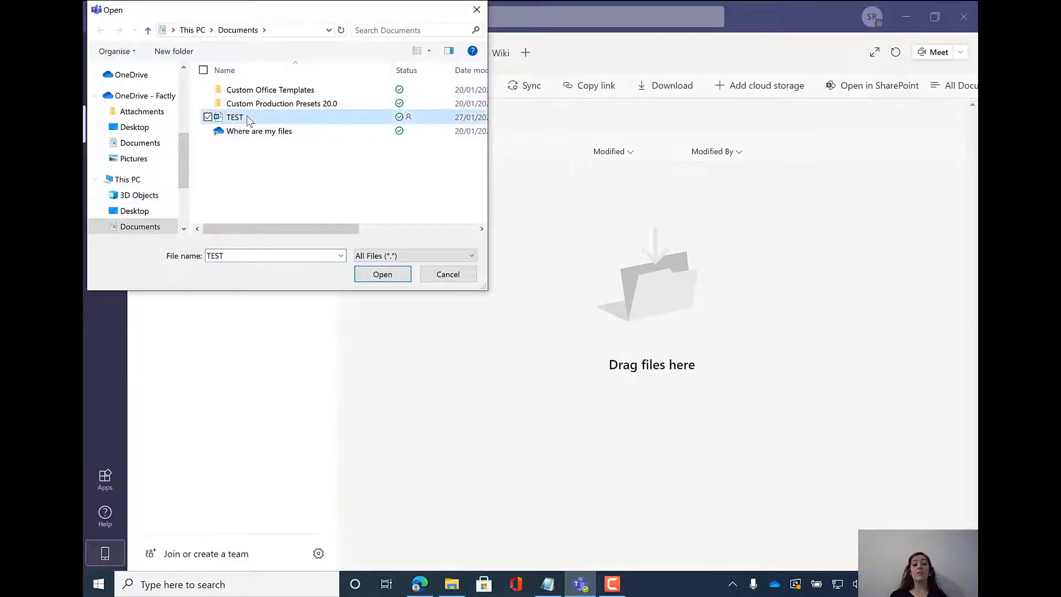
left_click(379, 273)
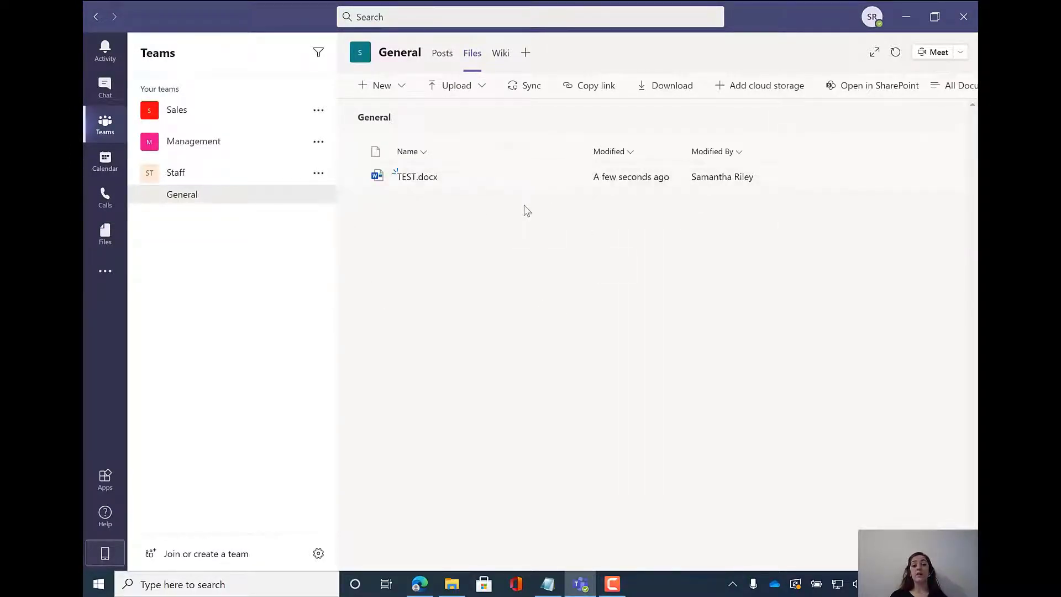
- Examine the actions available for TEST.docx and return to the General channel's posts
left_click(568, 176)
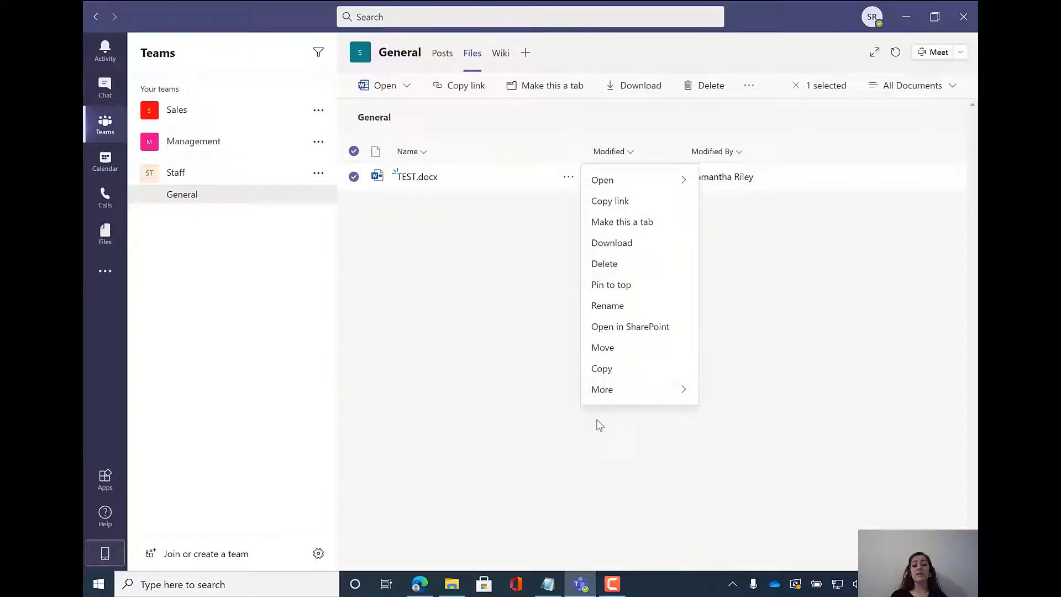
left_click(479, 310)
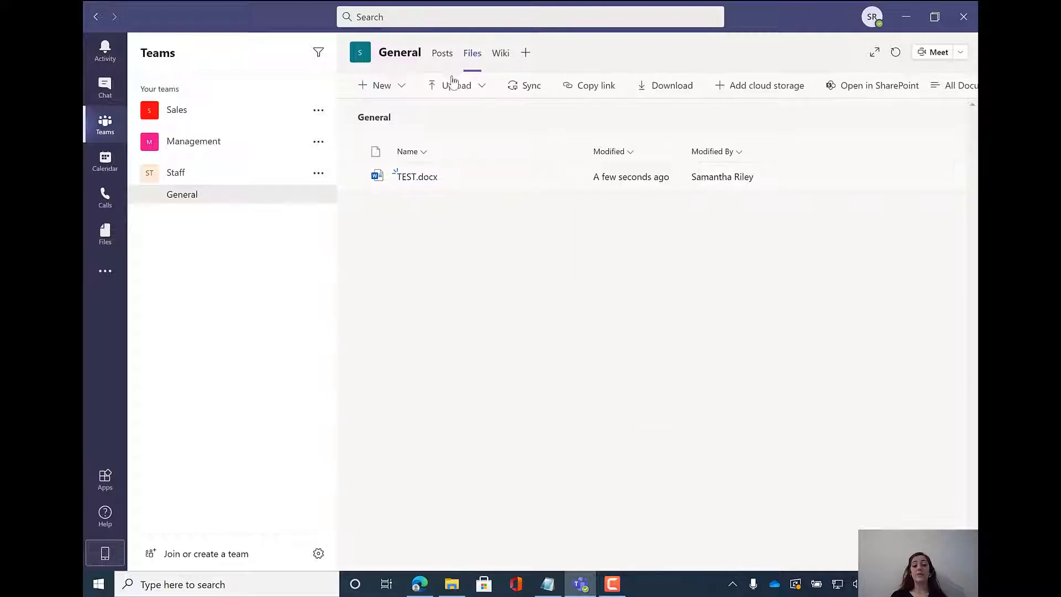
left_click(442, 53)
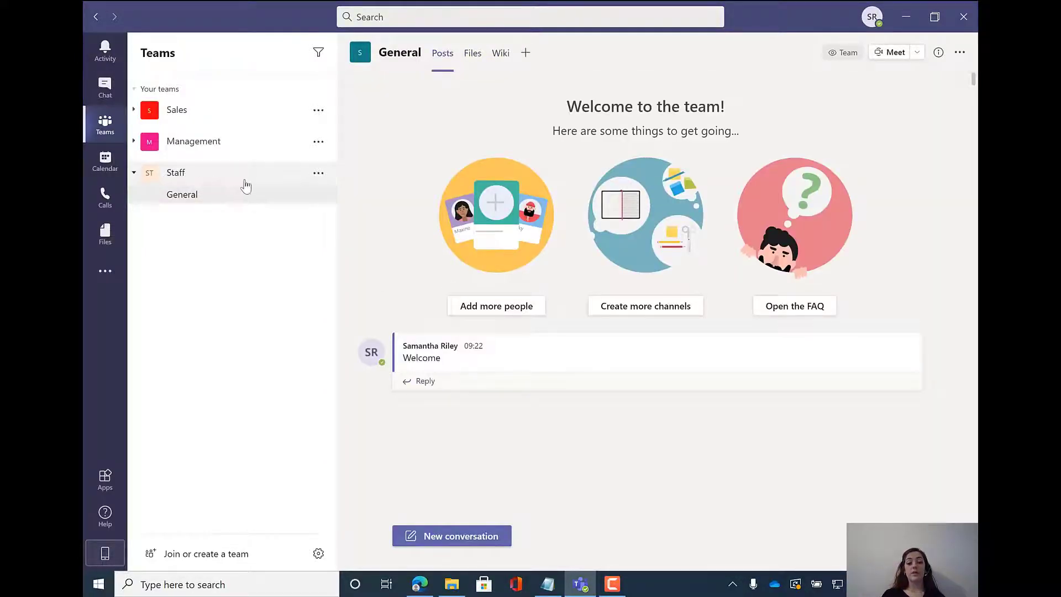
- Review the Staff team's management options and view its member-adding dialog without adding anyone
left_click(319, 173)
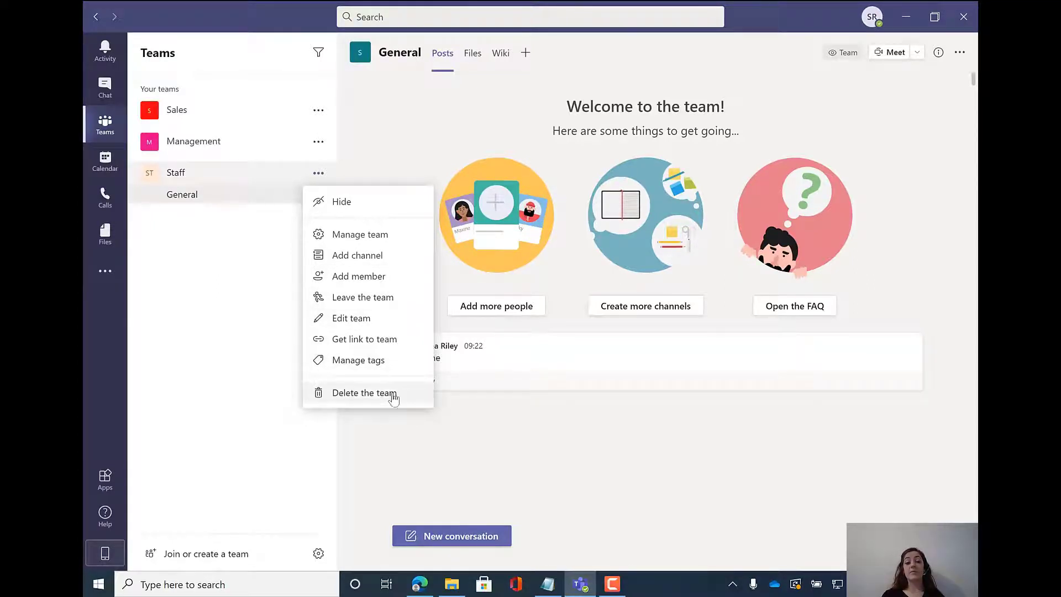
left_click(453, 114)
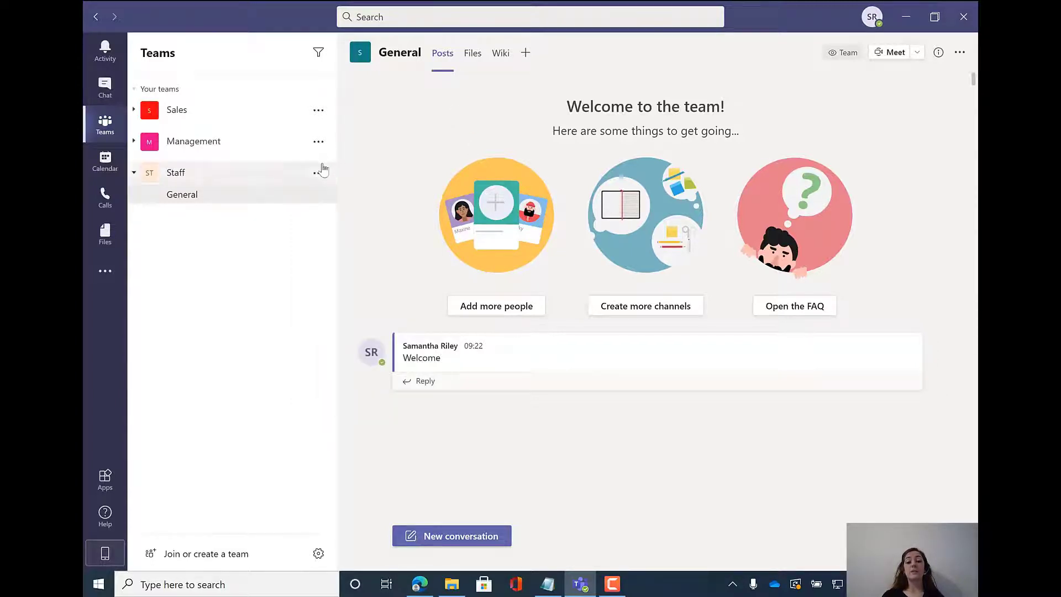
left_click(318, 176)
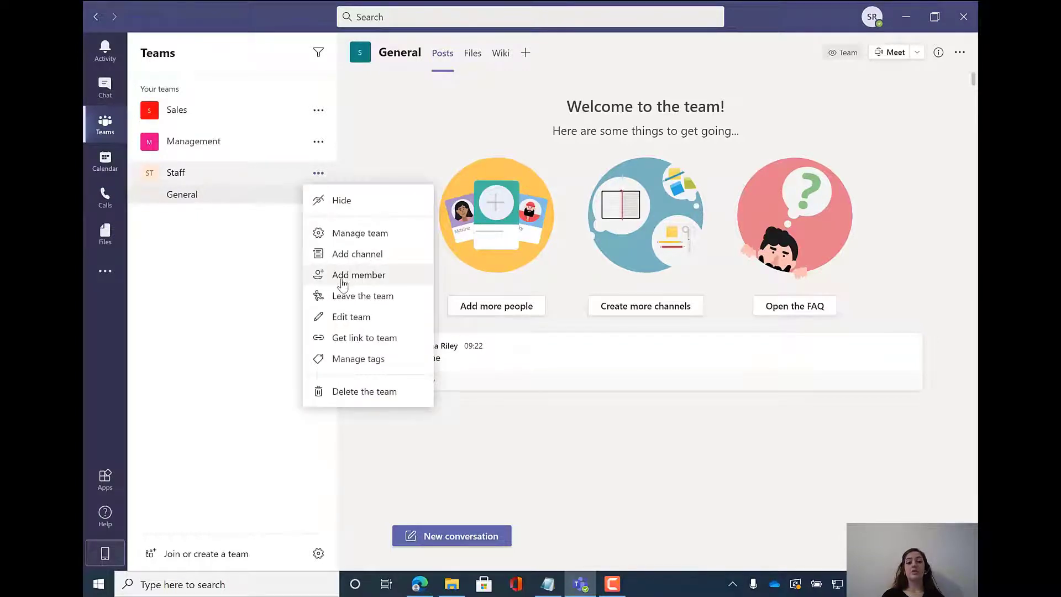
left_click(342, 282)
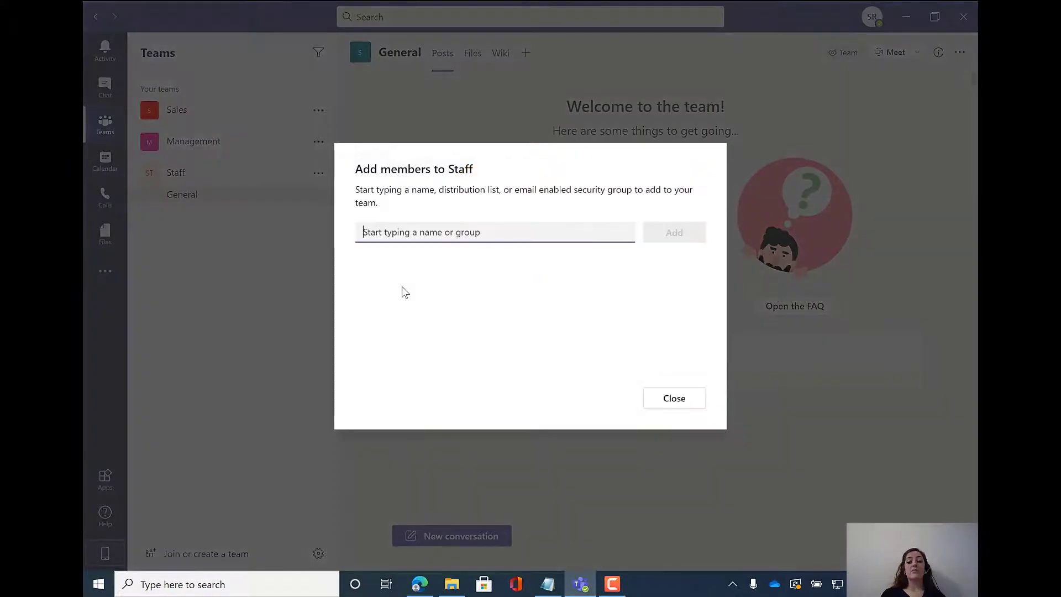
left_click(668, 398)
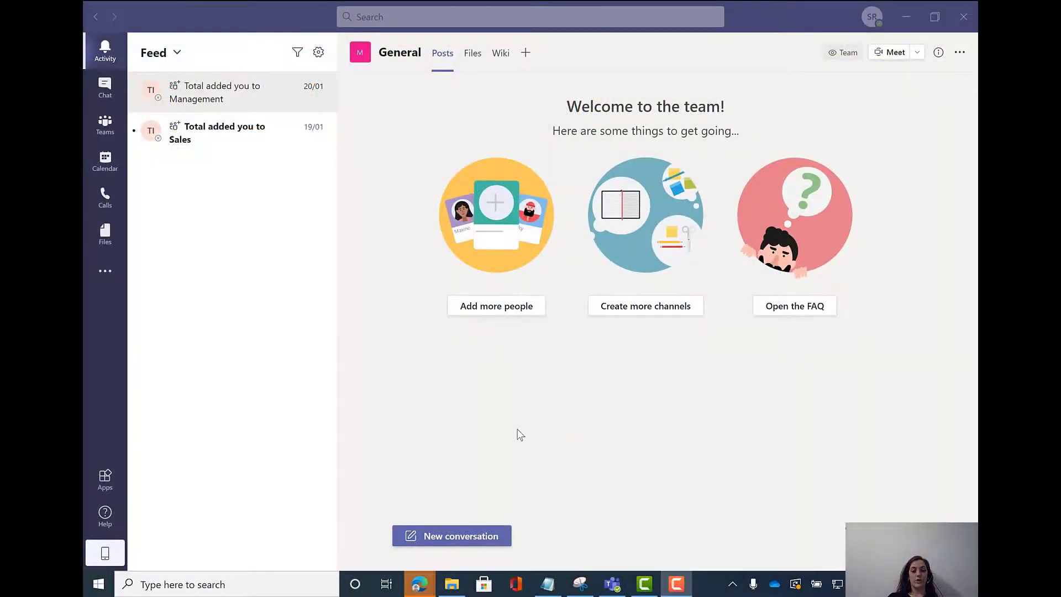
- Open the calendar, browse the months in the date picker, and move the work week ahead to 8–12 February 2021
left_click(111, 172)
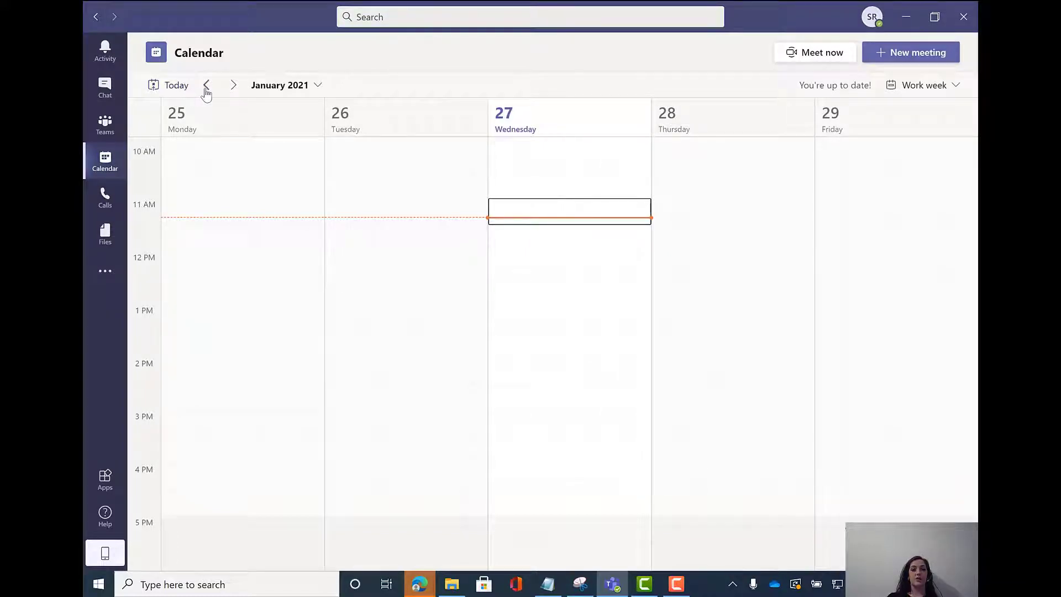
left_click(314, 86)
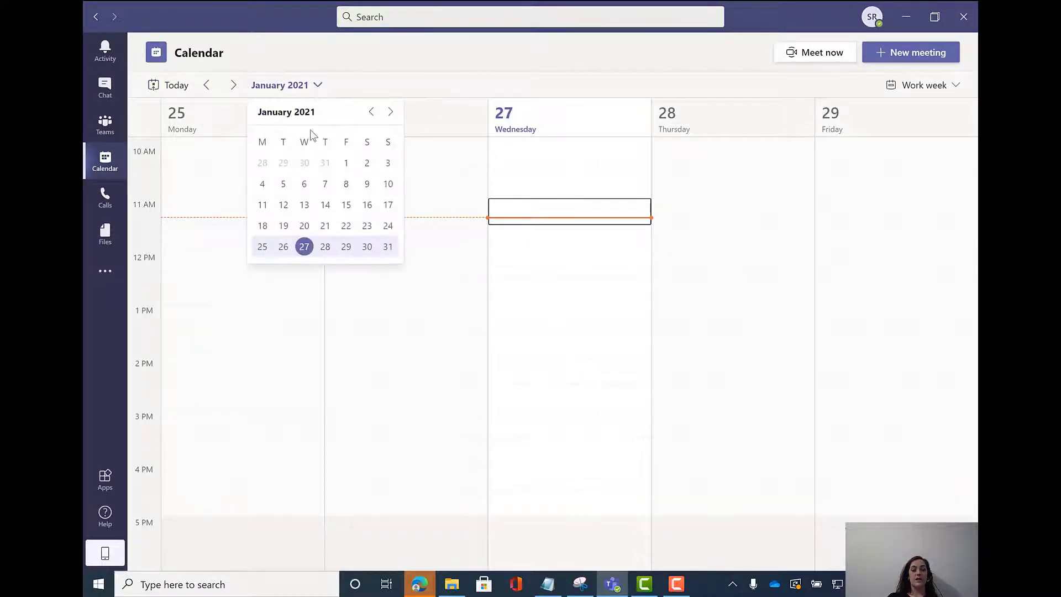
left_click(390, 113)
left_click(391, 112)
left_click(371, 112)
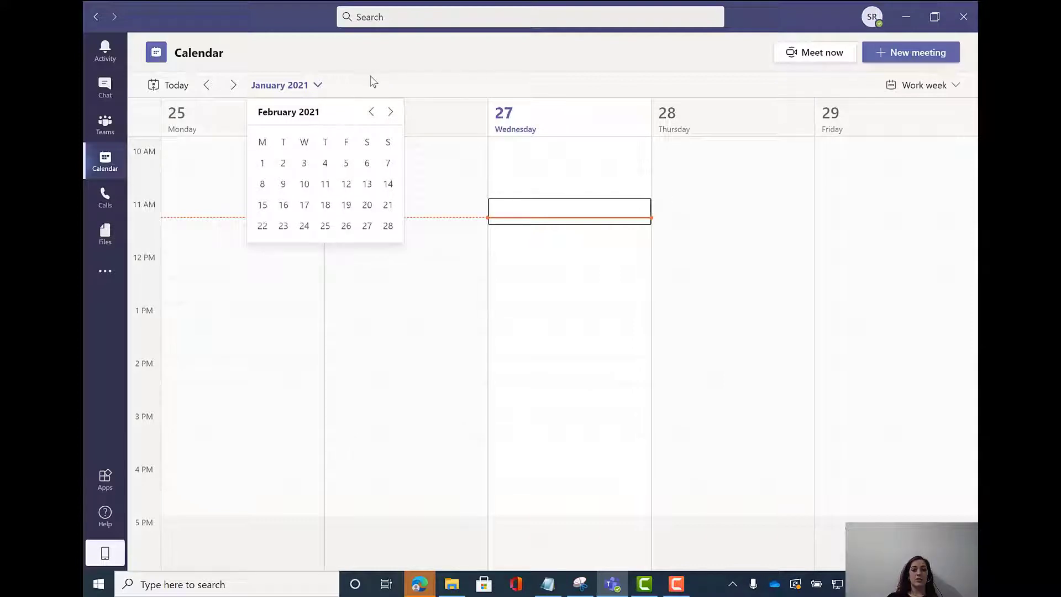
left_click(318, 85)
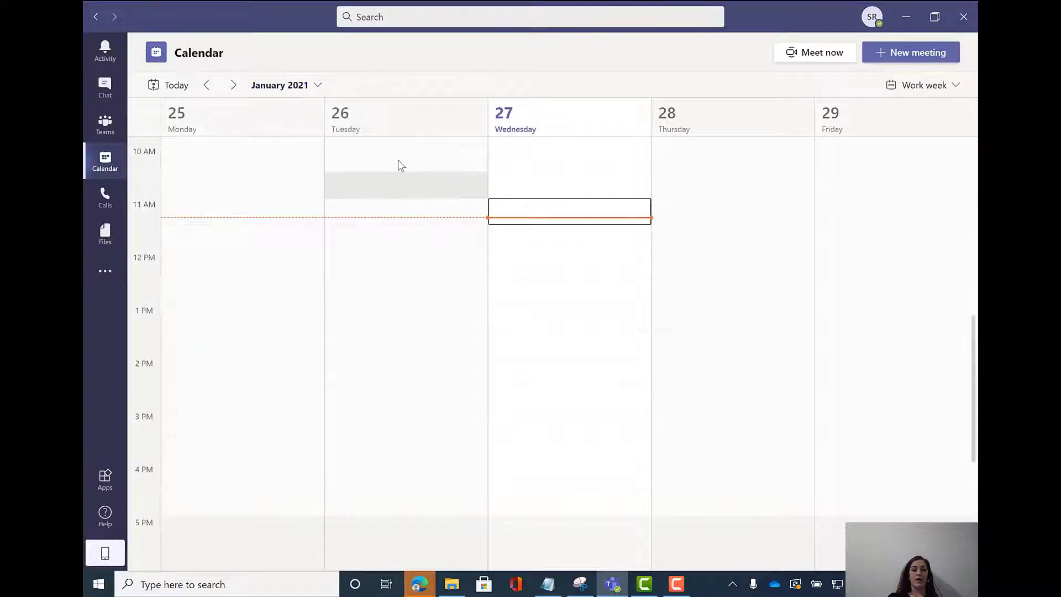
left_click(234, 87)
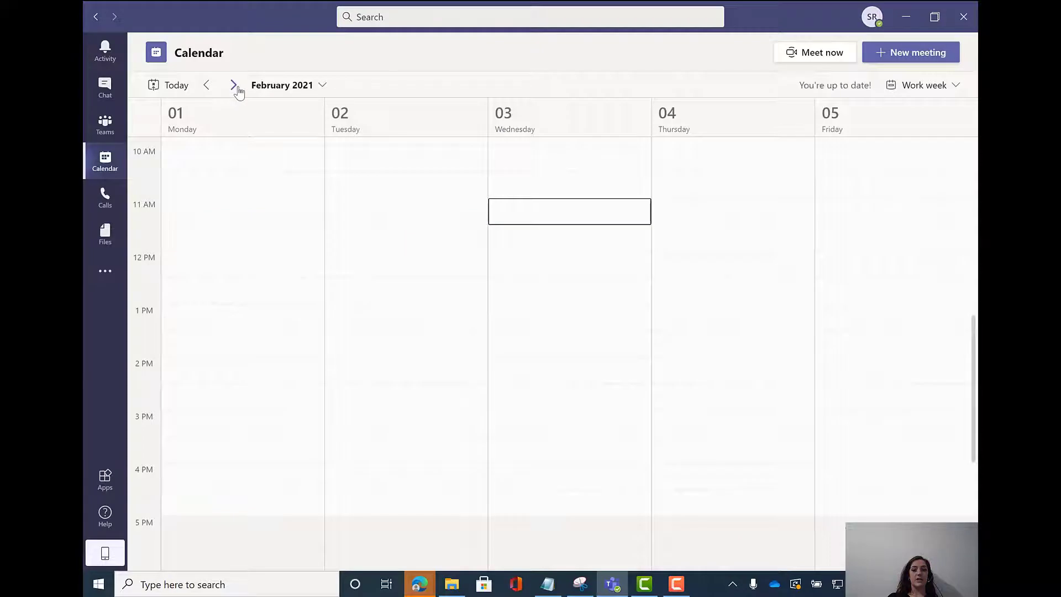
left_click(234, 85)
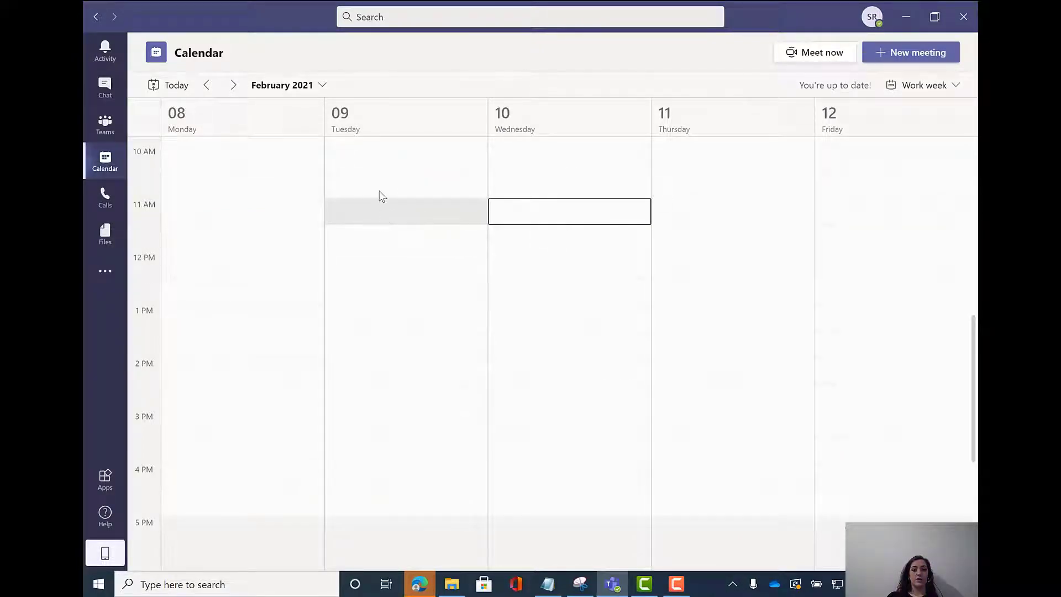
- Create a new meeting titled "Staff Meeting" with Total IT and Admin 2 as required attendees, and show the optional attendees field
left_click(905, 55)
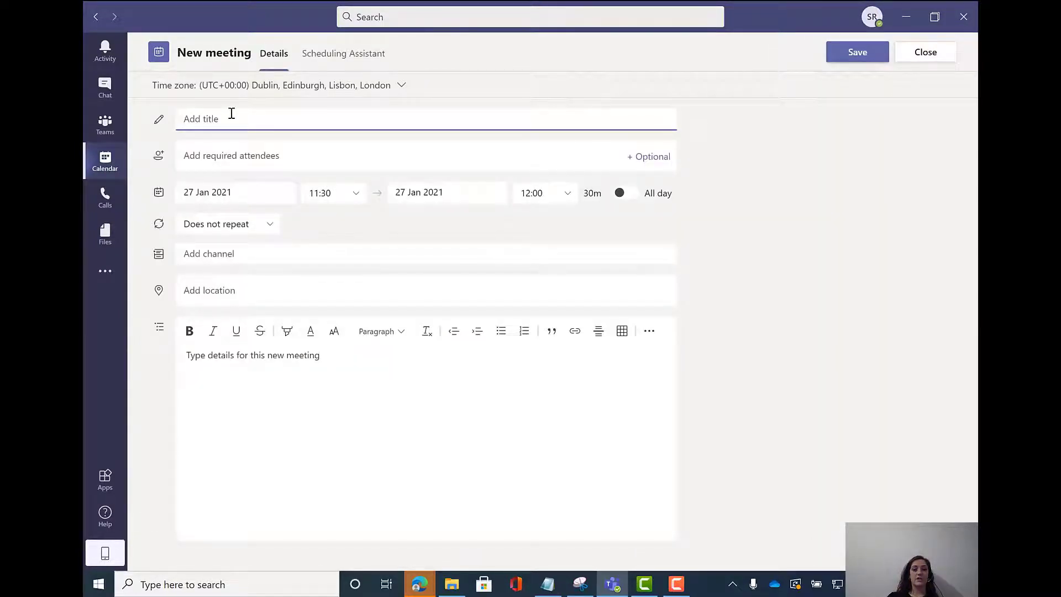
type("Staff Meeting")
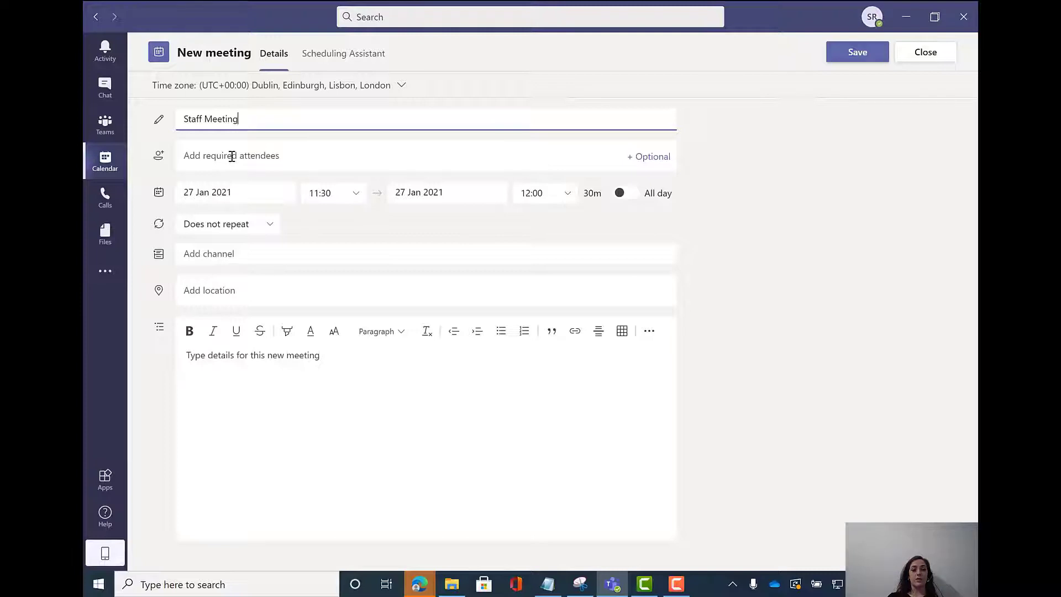
left_click(227, 162)
type("Tota")
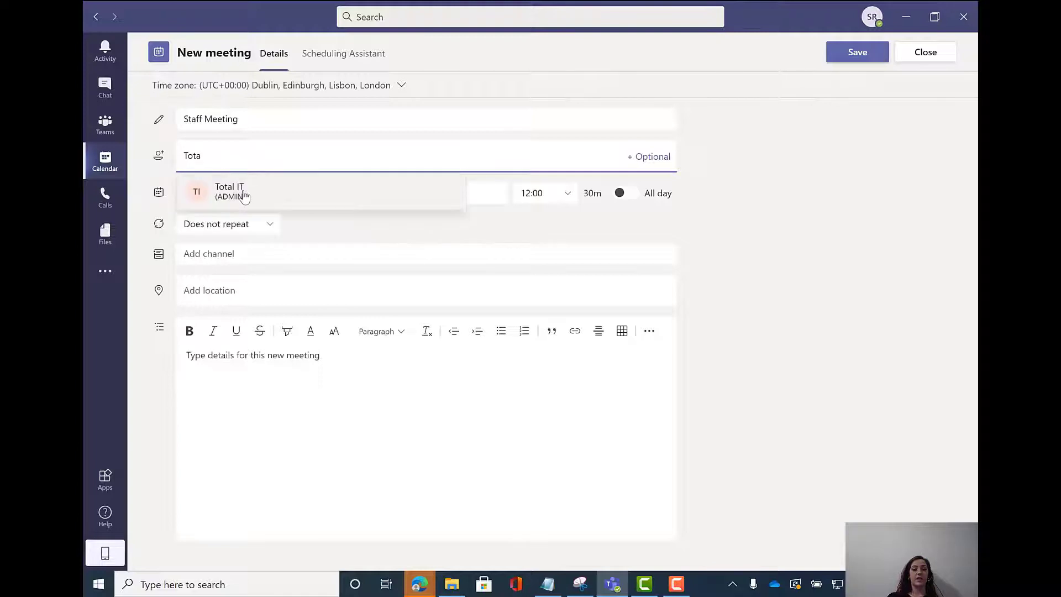
left_click(244, 197)
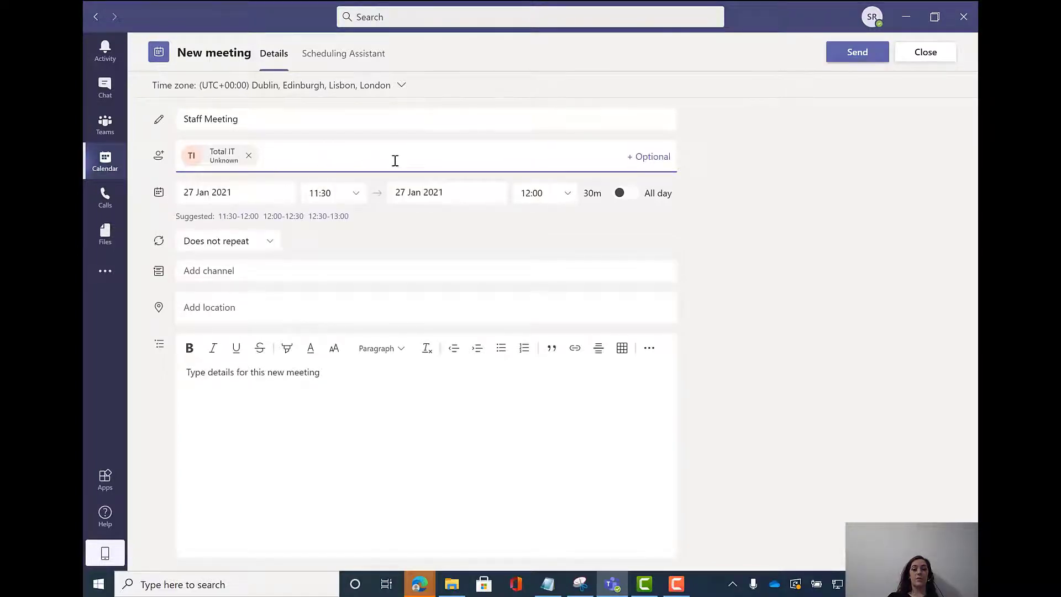
type("adm")
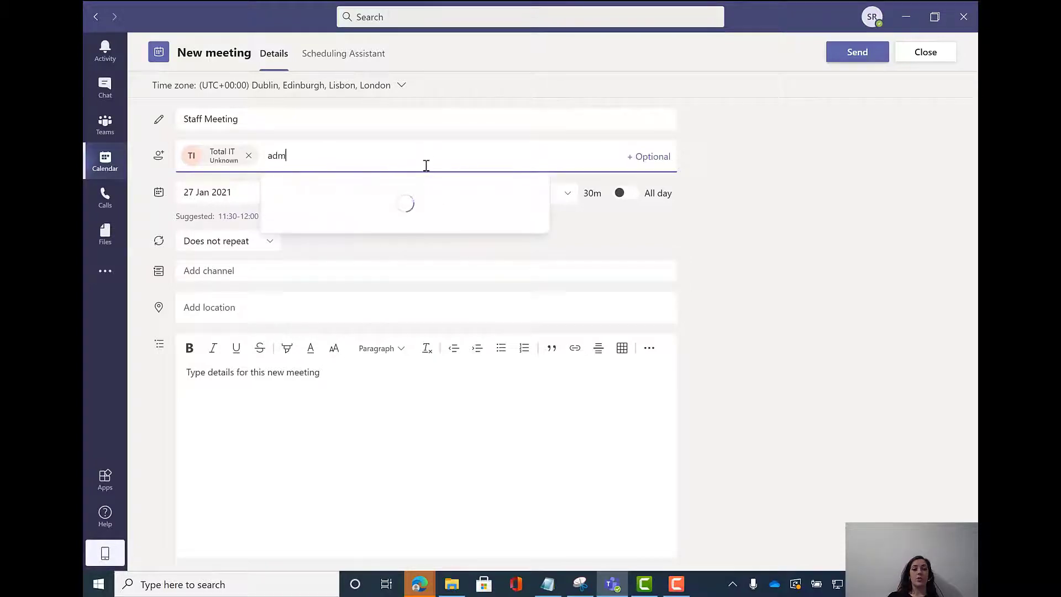
left_click(401, 192)
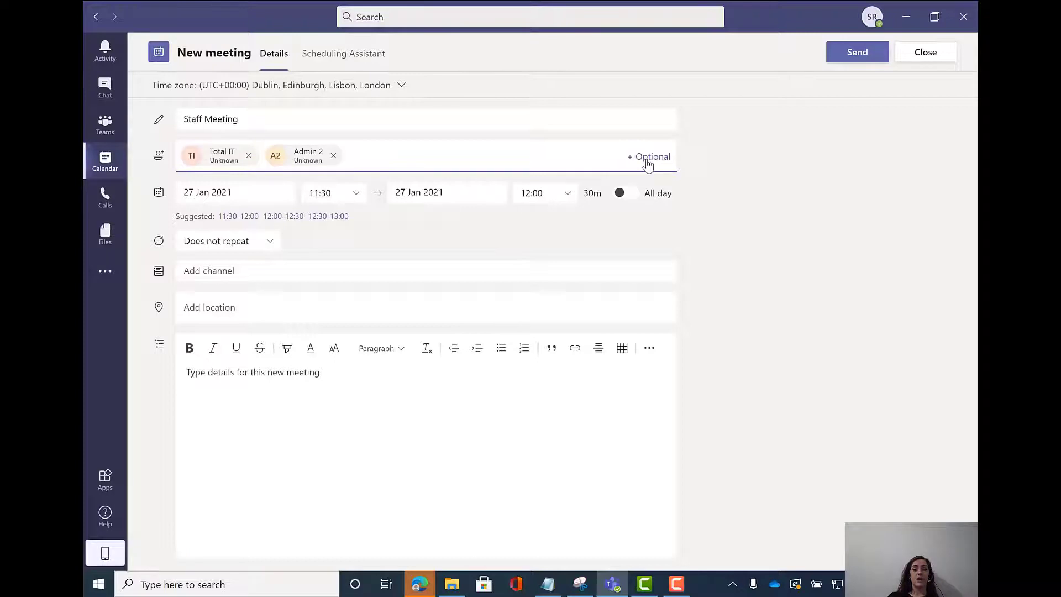
left_click(648, 160)
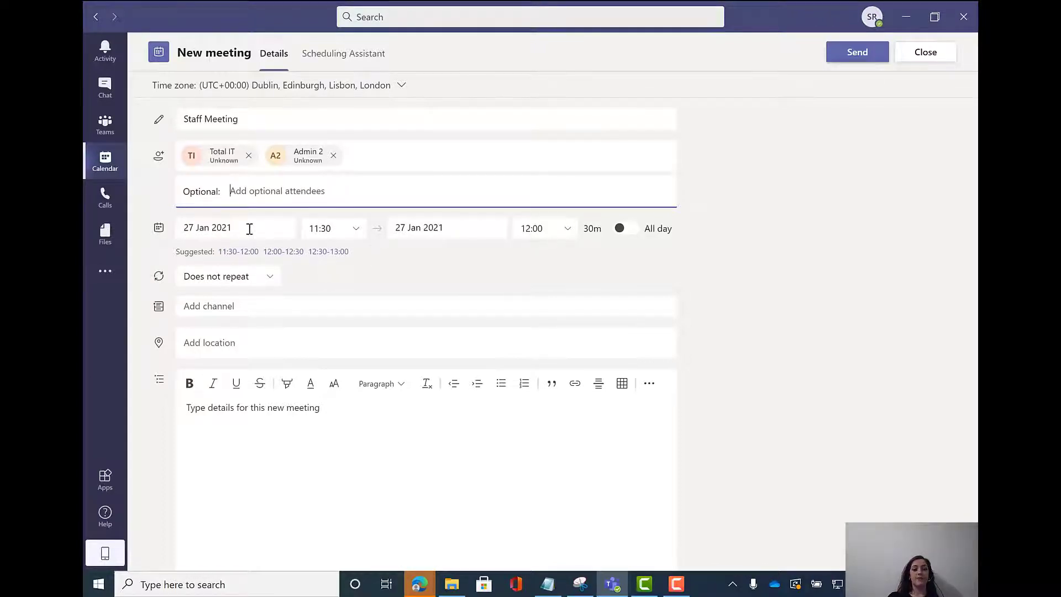
- Set the meeting's start time to 12:00 and look through the recurrence choices, keeping "Does not repeat"
left_click(356, 230)
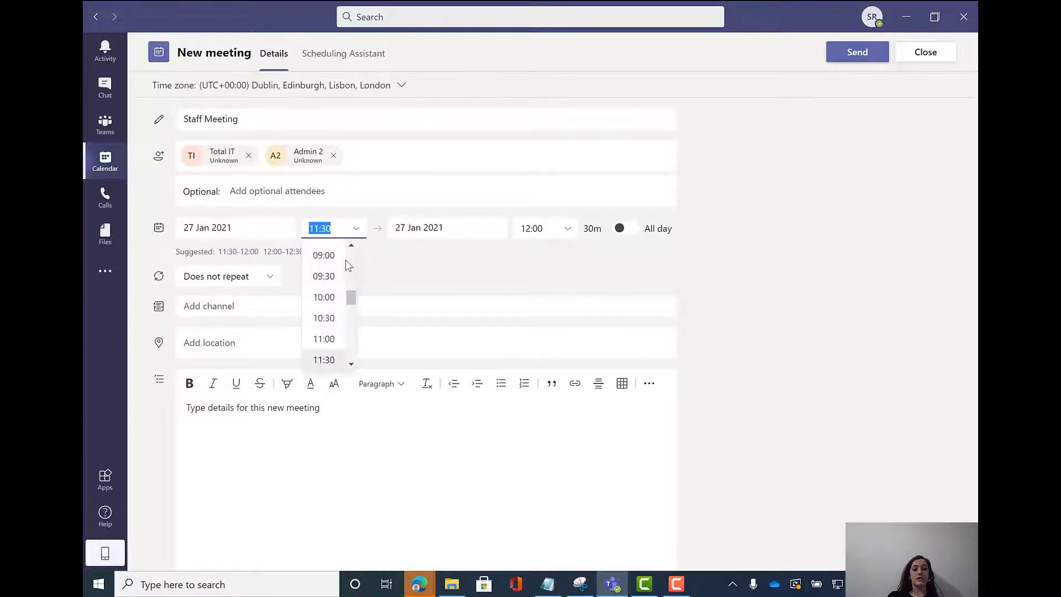
scroll(332, 331, "down", 2)
left_click(329, 304)
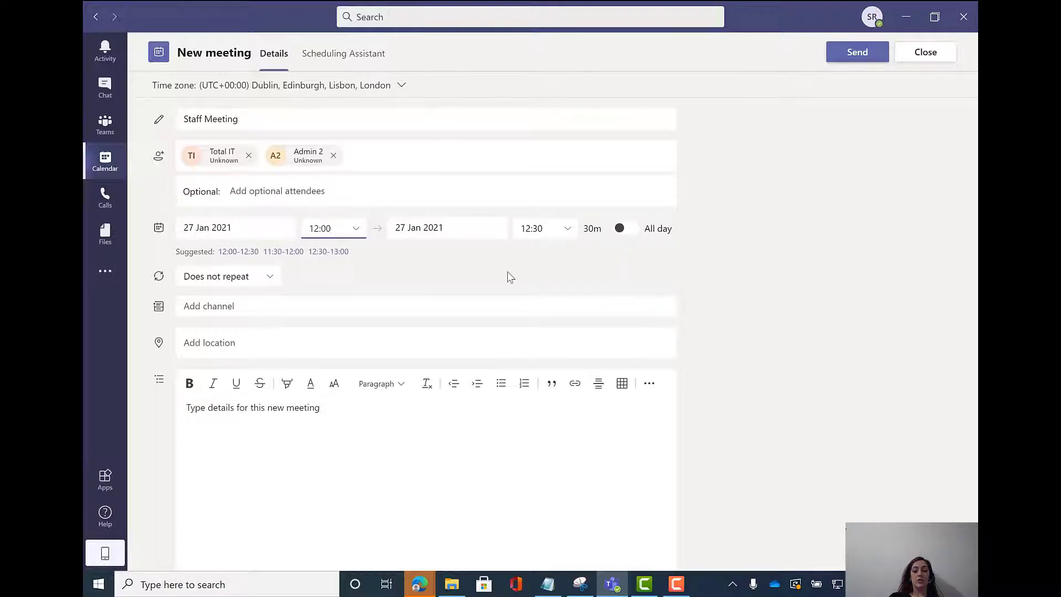
left_click(269, 282)
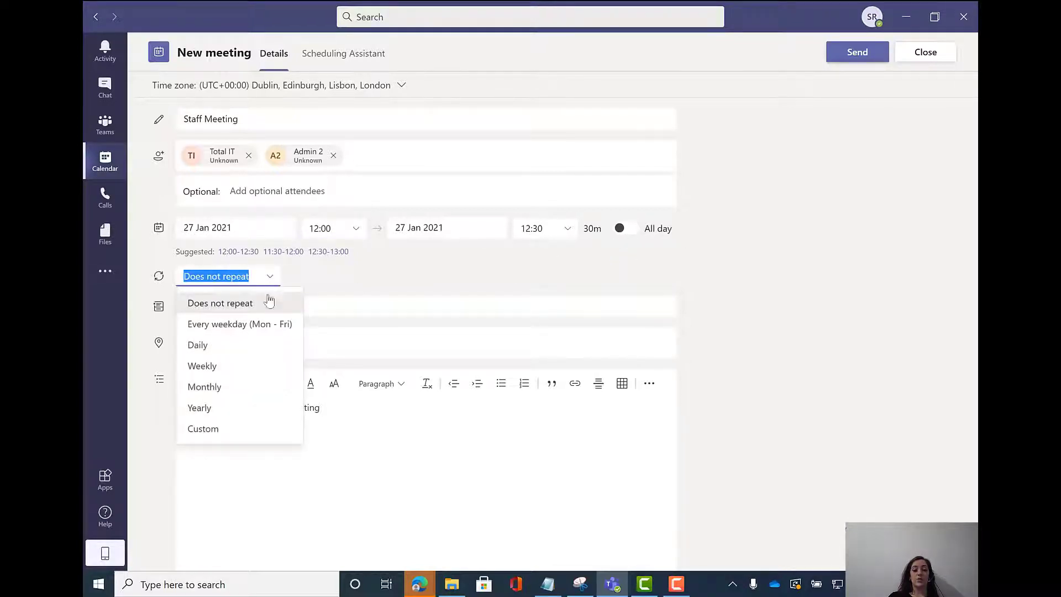
left_click(334, 282)
- Add "Board Room" as the meeting's location
left_click(237, 347)
type("Board Room")
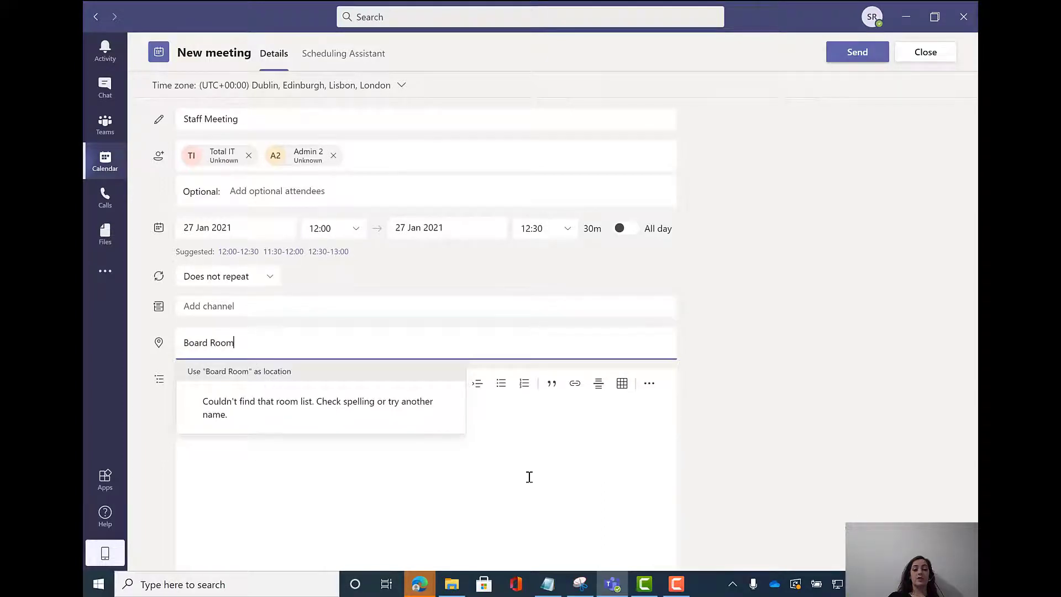
key("Return")
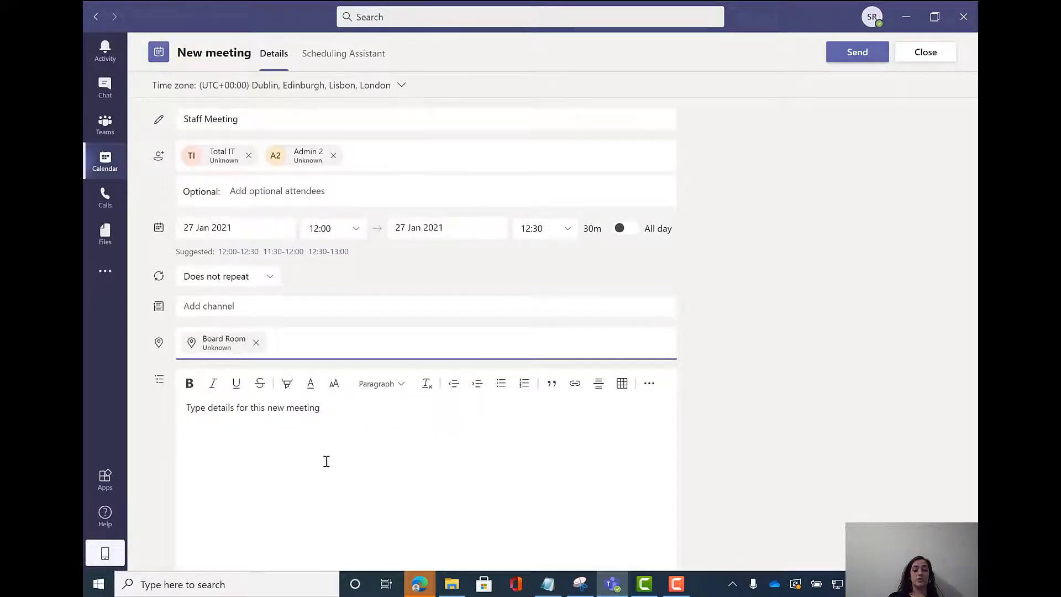
- Enter the meeting details "Please attend to board room for a urgent staff meeting" and send the invitation
left_click(259, 443)
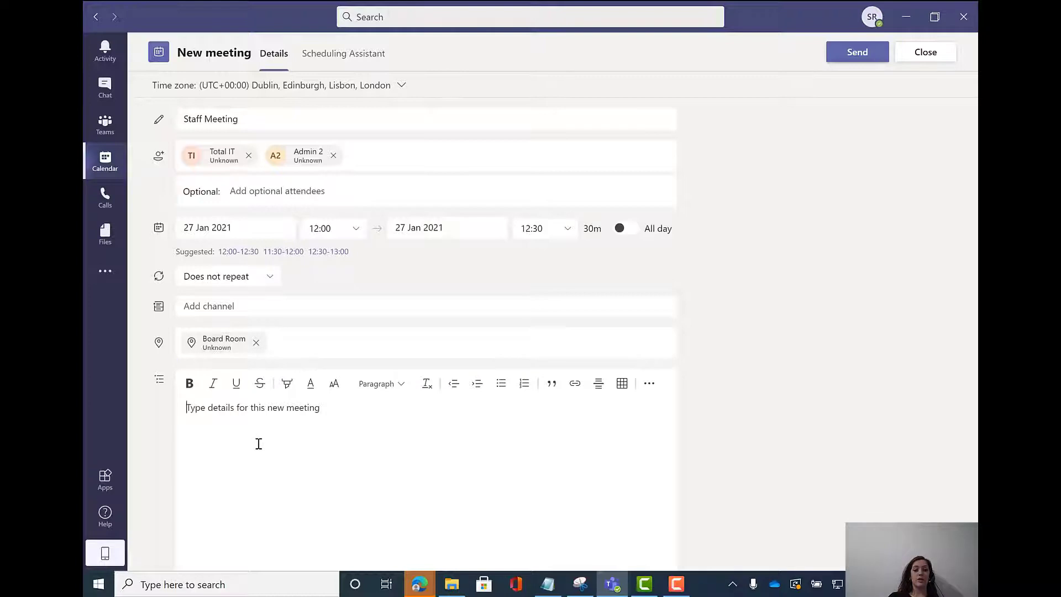
type("Please attend to board room for a ur")
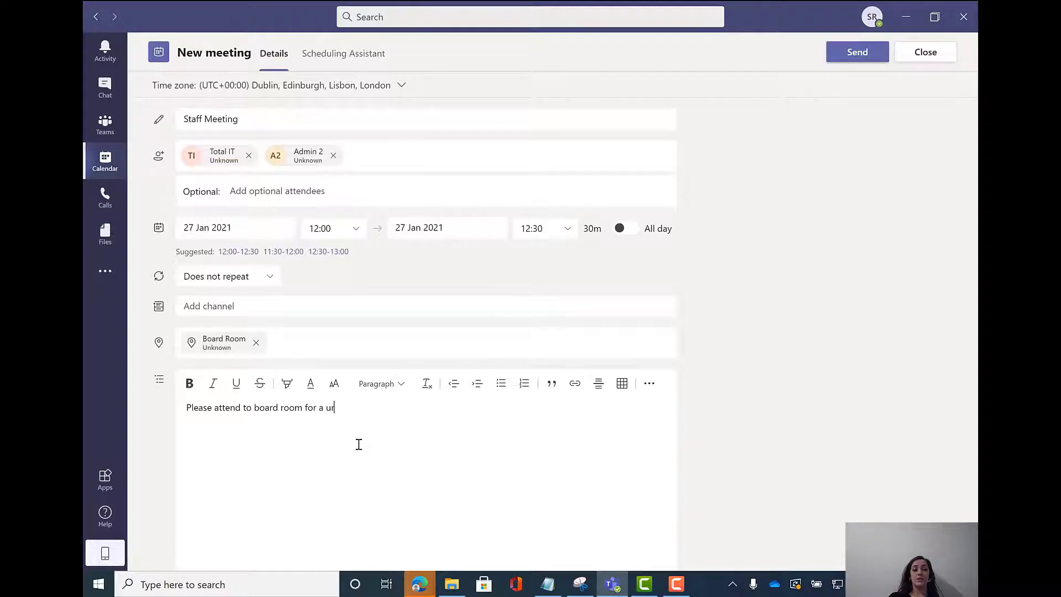
type("ent staff meeting")
scroll(445, 456, "down", 1)
scroll(445, 456, "up", 1)
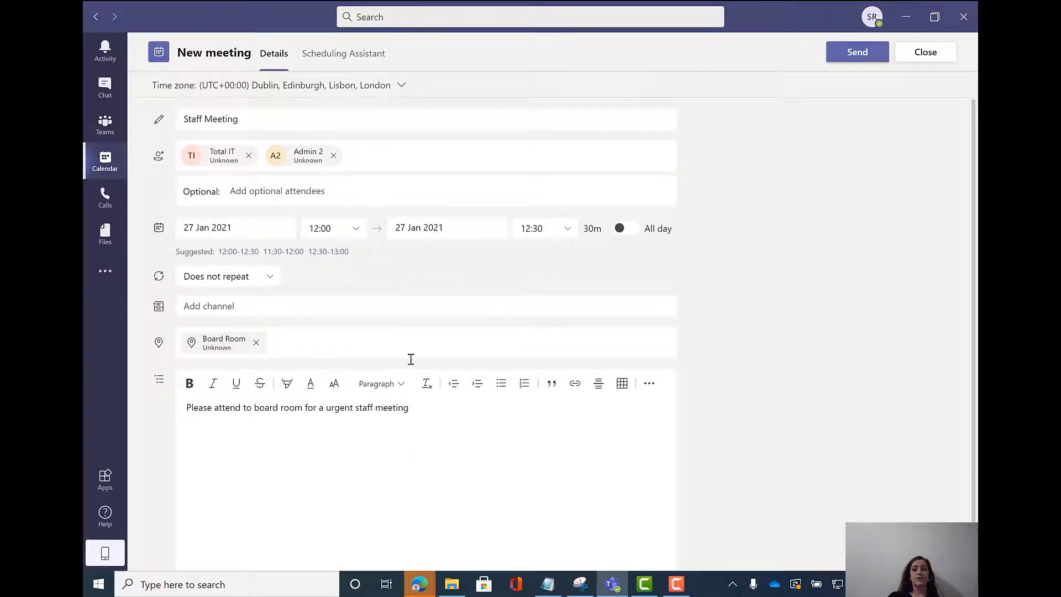
left_click(859, 55)
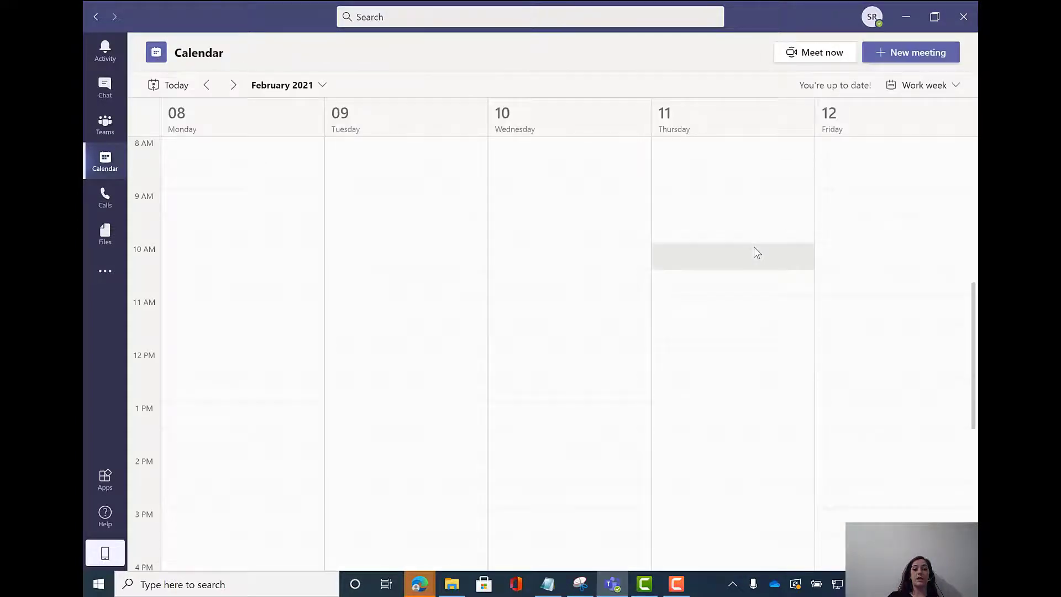
- Return the calendar to the work week of 25–29 January 2021 and open the Staff Meeting's full details for review
left_click(208, 86)
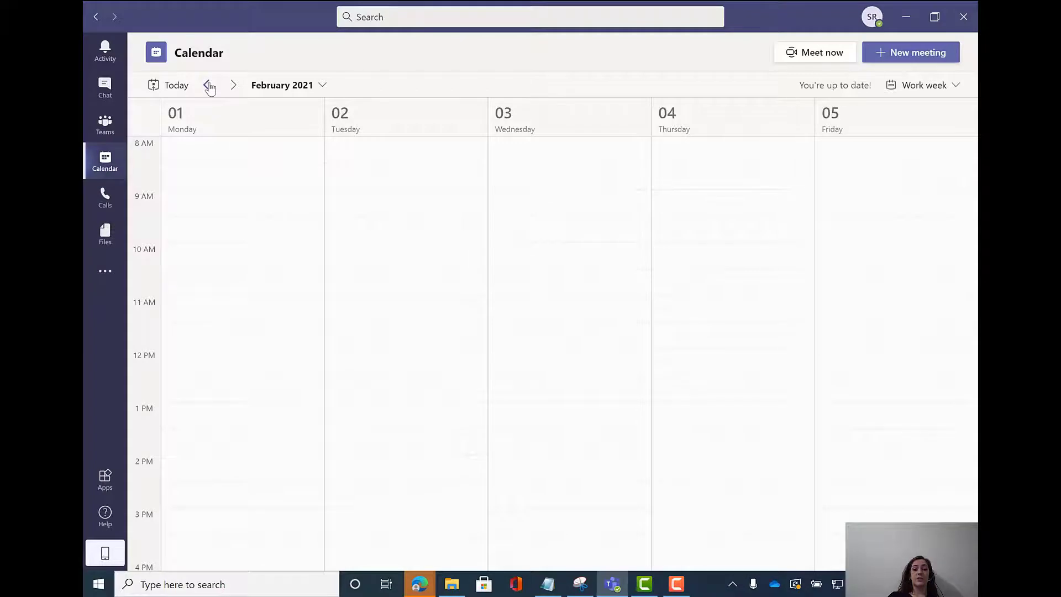
left_click(209, 85)
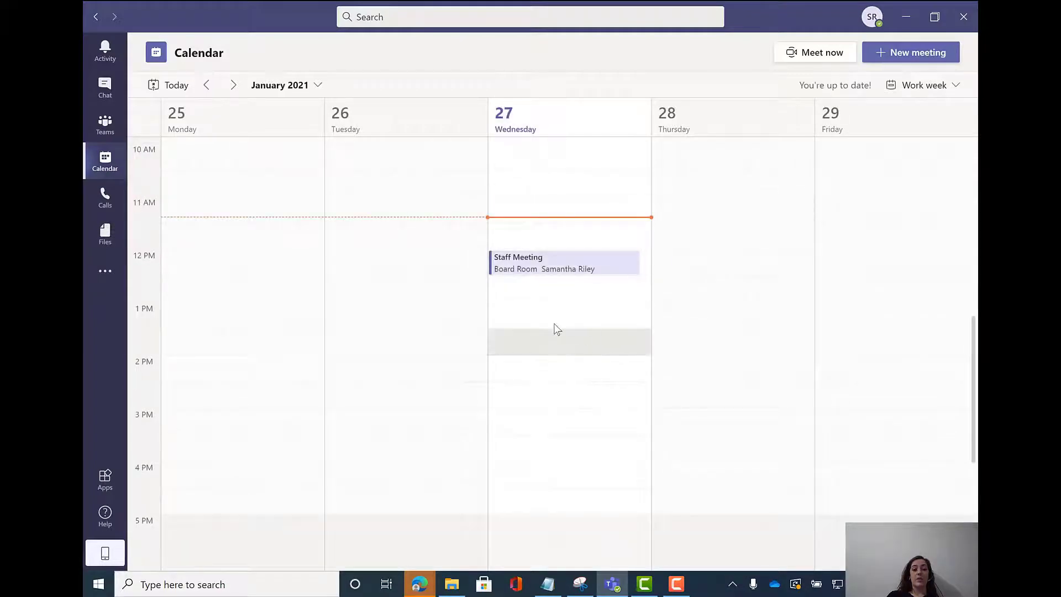
left_click(554, 273)
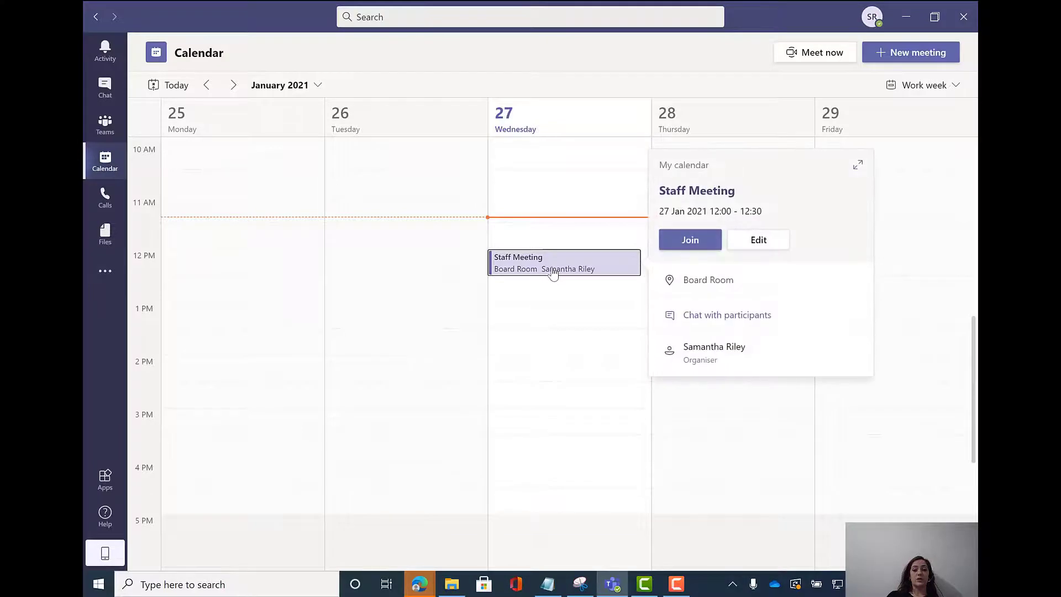
double_click(553, 273)
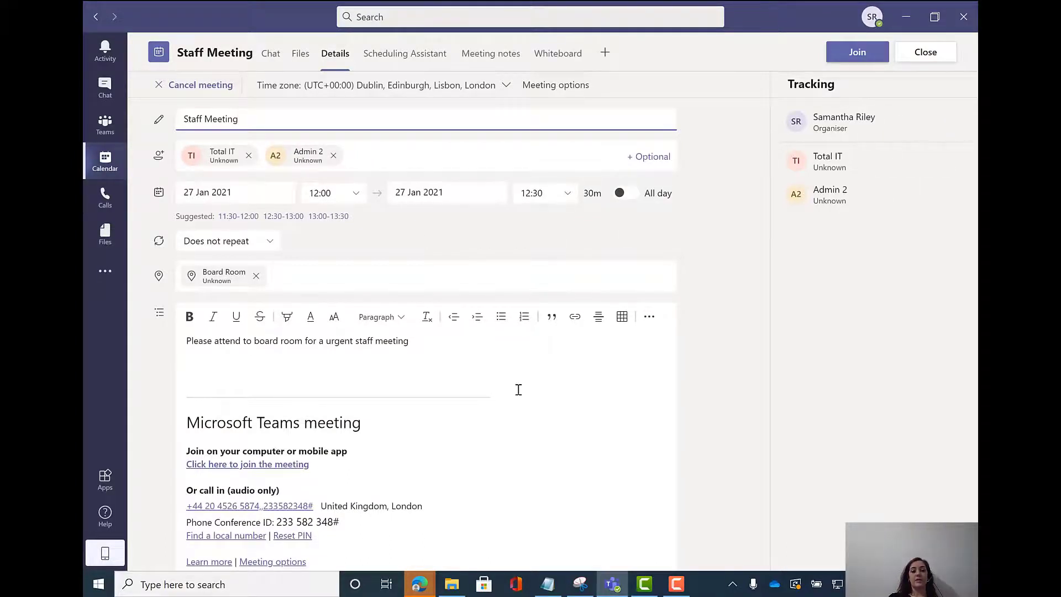
scroll(516, 386, "down", 2)
scroll(518, 390, "up", 2)
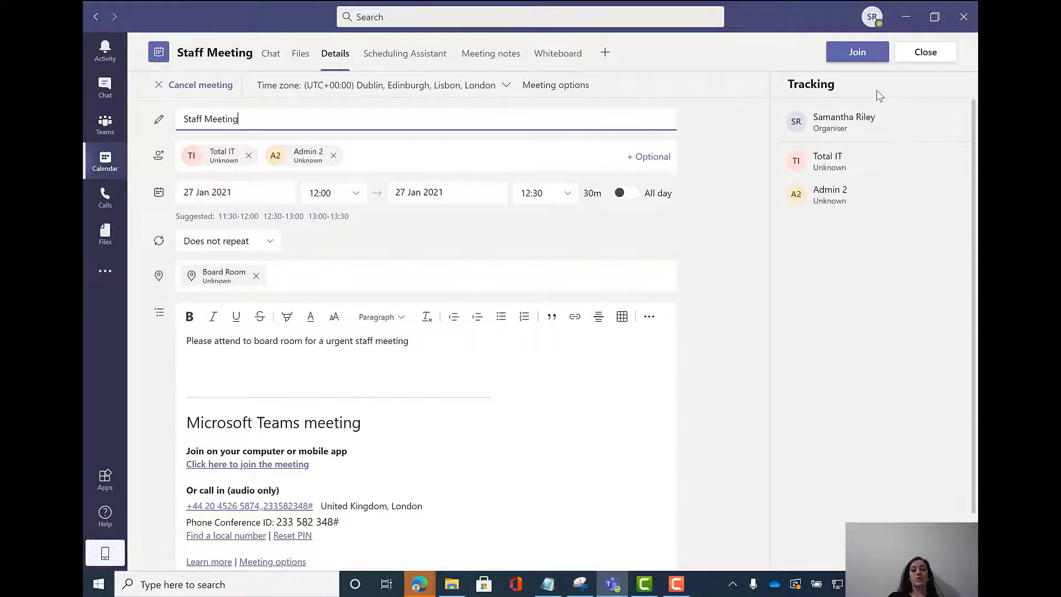
- Examine the video and audio options for joining the Staff Meeting, trying the camera switch, and cancel without joining
left_click(856, 56)
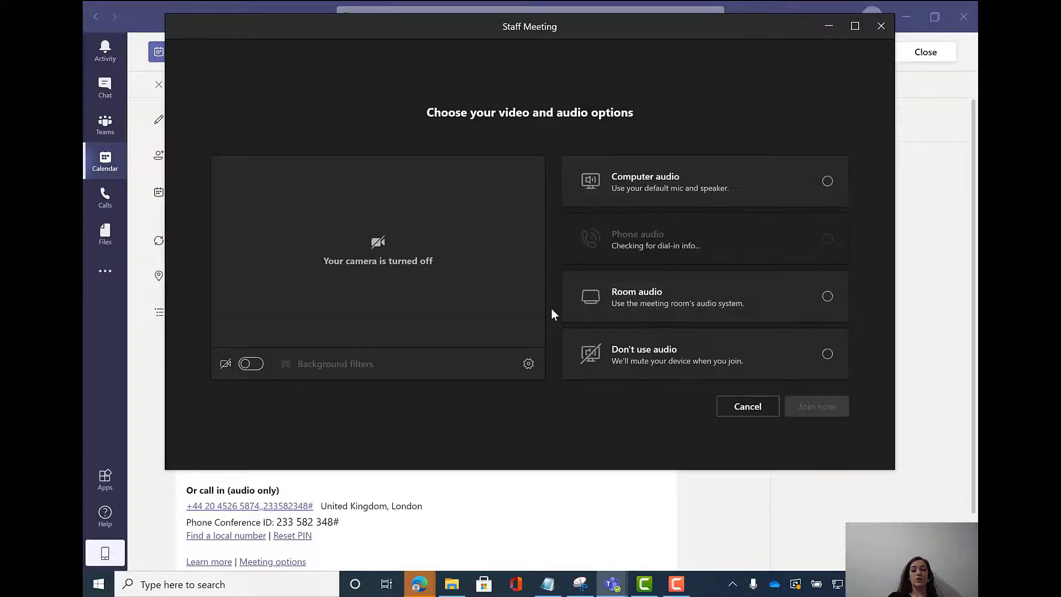
left_click(680, 198)
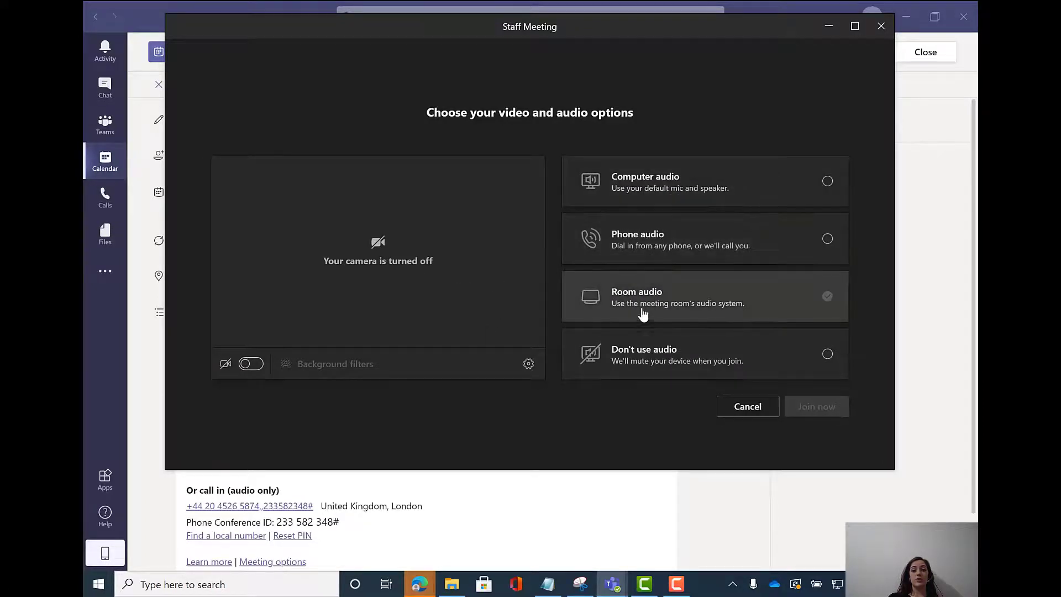
left_click(251, 363)
left_click(250, 363)
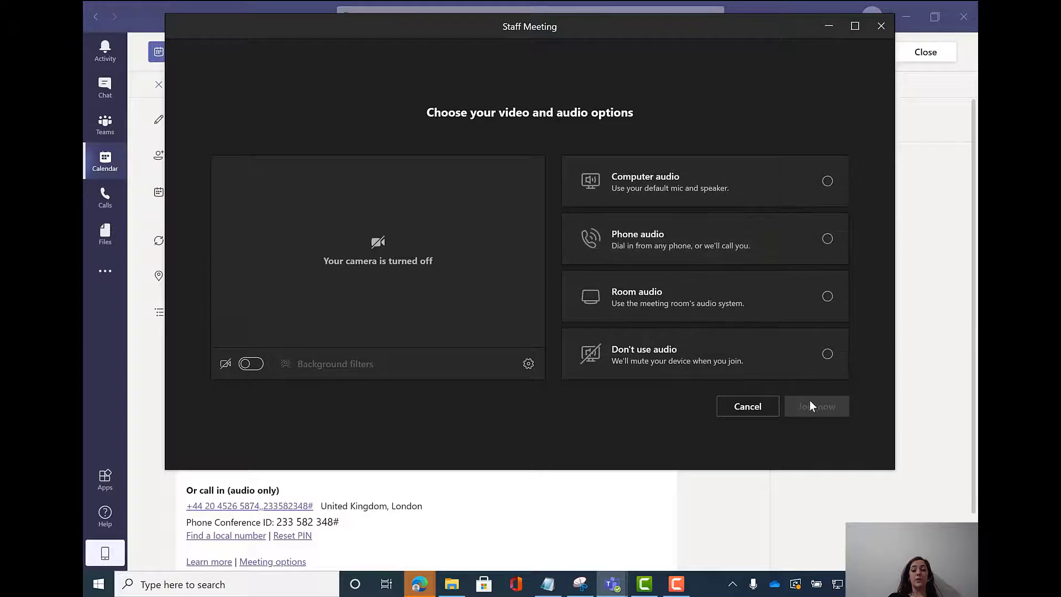
left_click(748, 407)
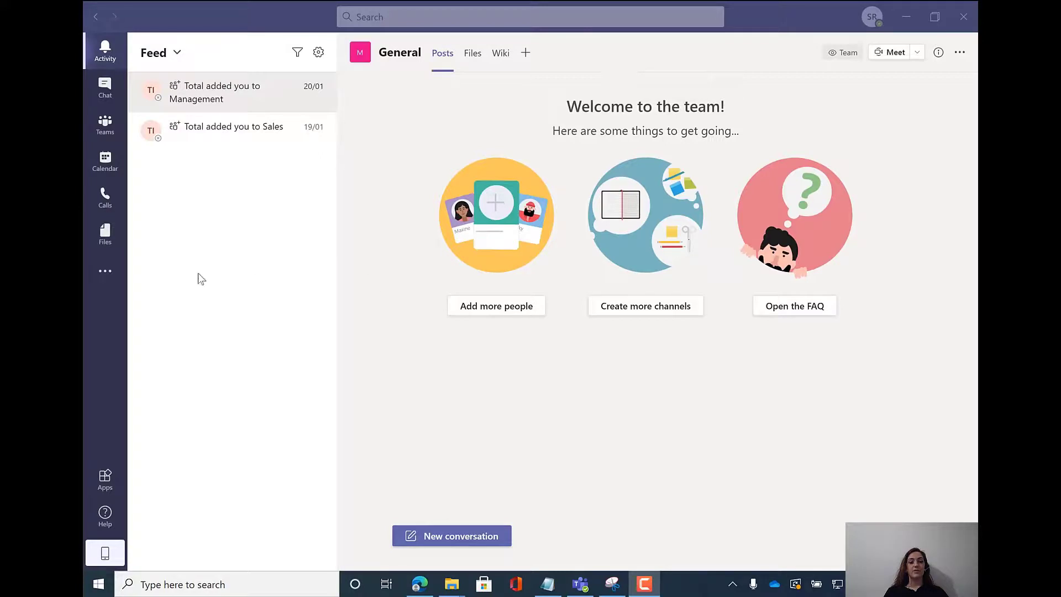
- Browse the Desktop and Documents folders of the OneDrive cloud storage in Files, finishing in Documents
left_click(100, 245)
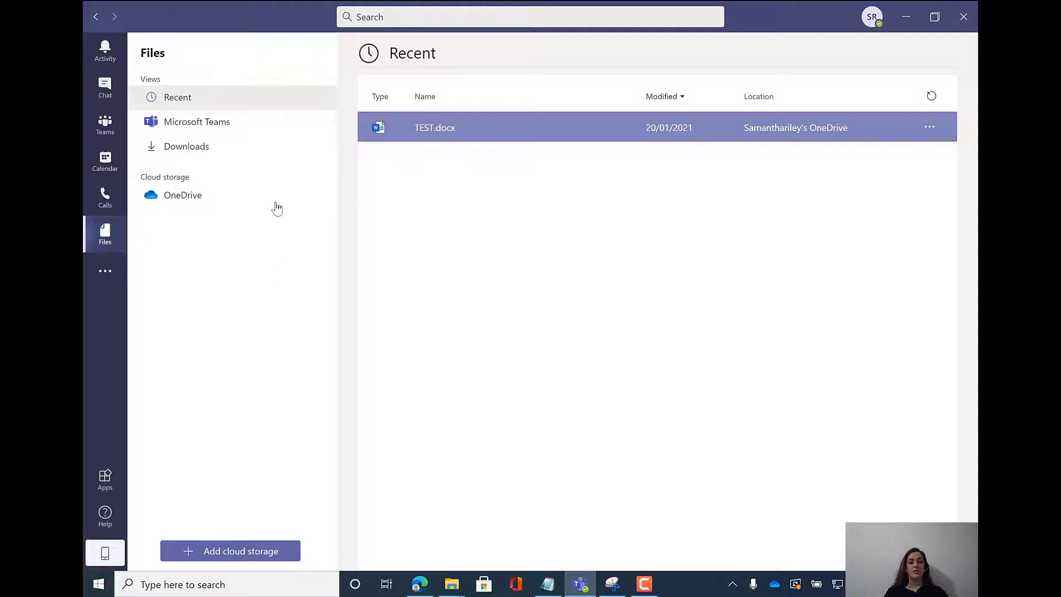
left_click(193, 209)
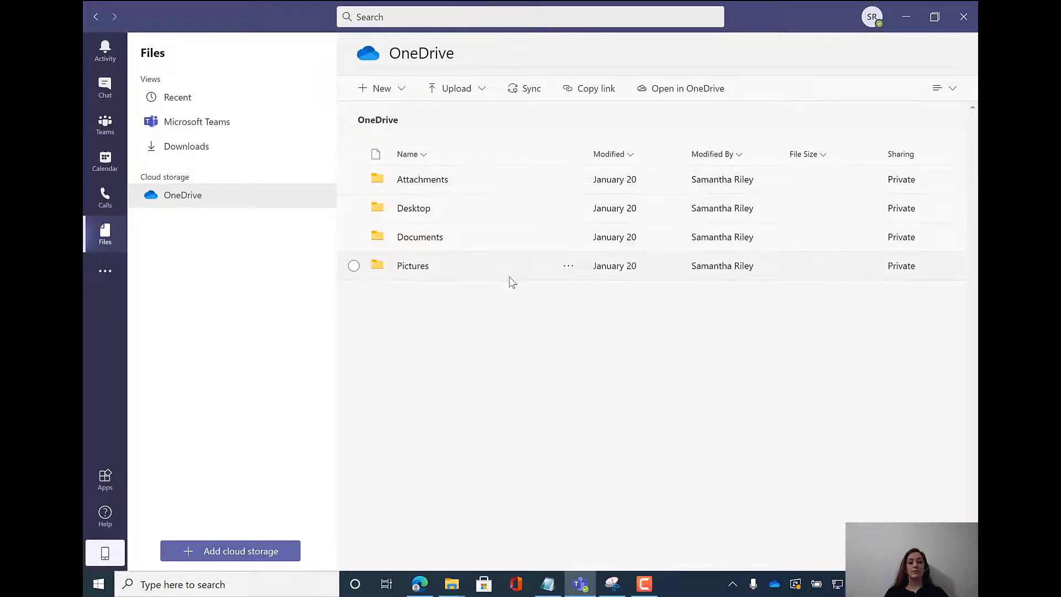
left_click(425, 239)
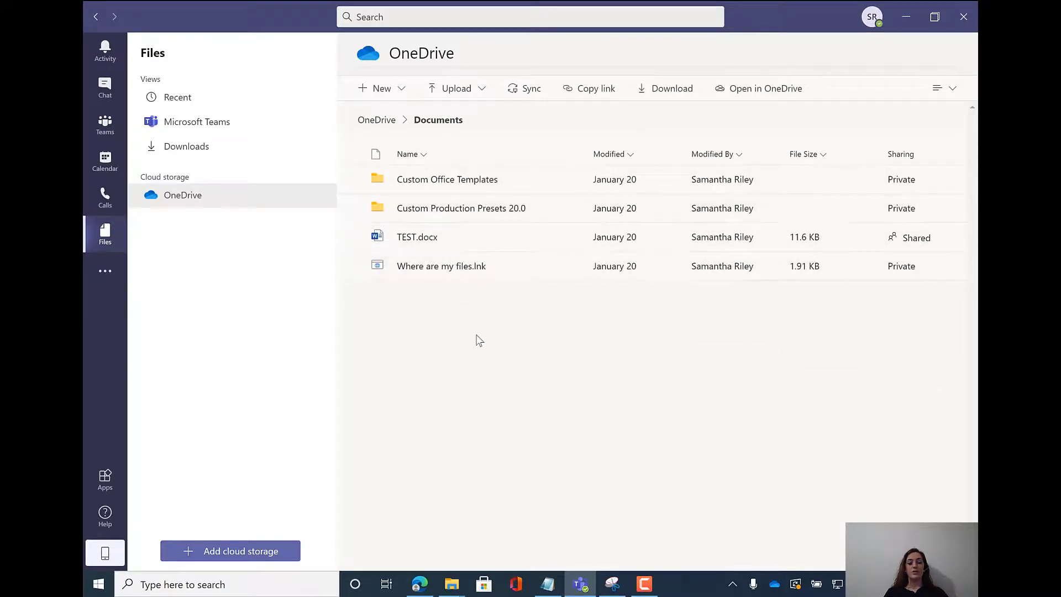
left_click(387, 122)
left_click(409, 208)
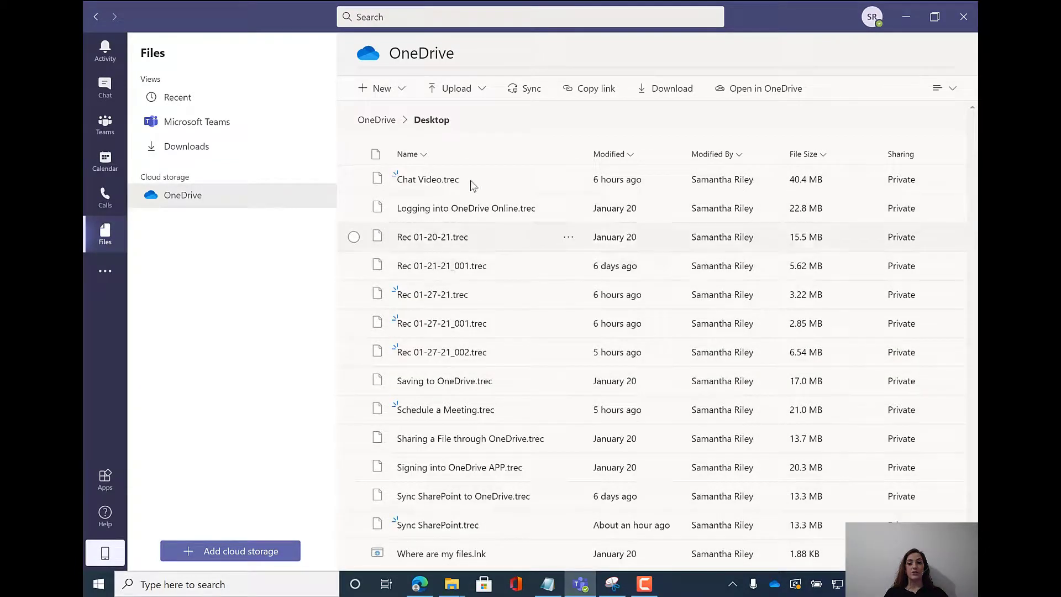
left_click(387, 121)
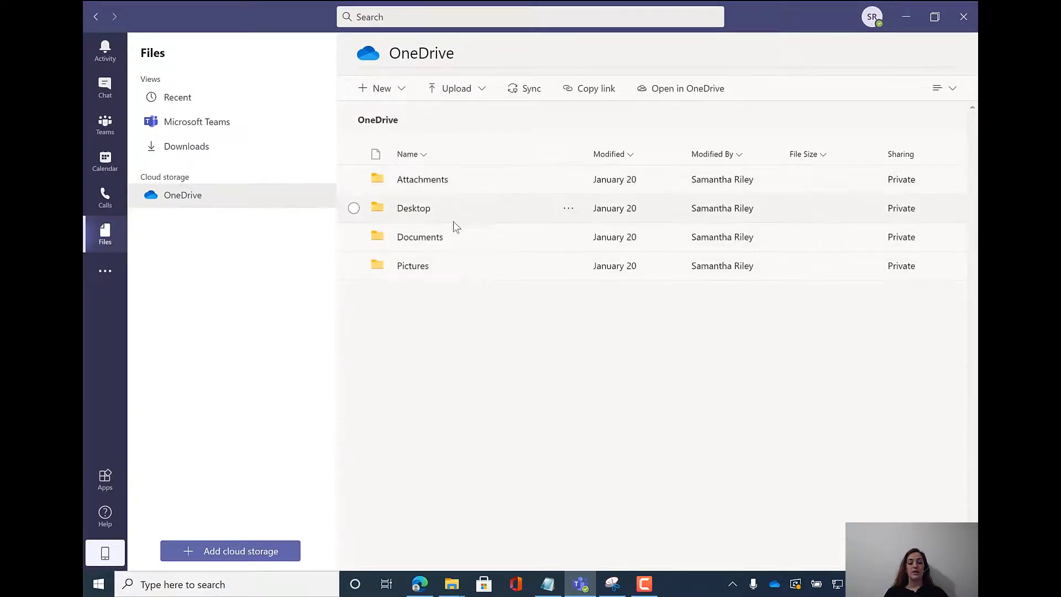
left_click(420, 238)
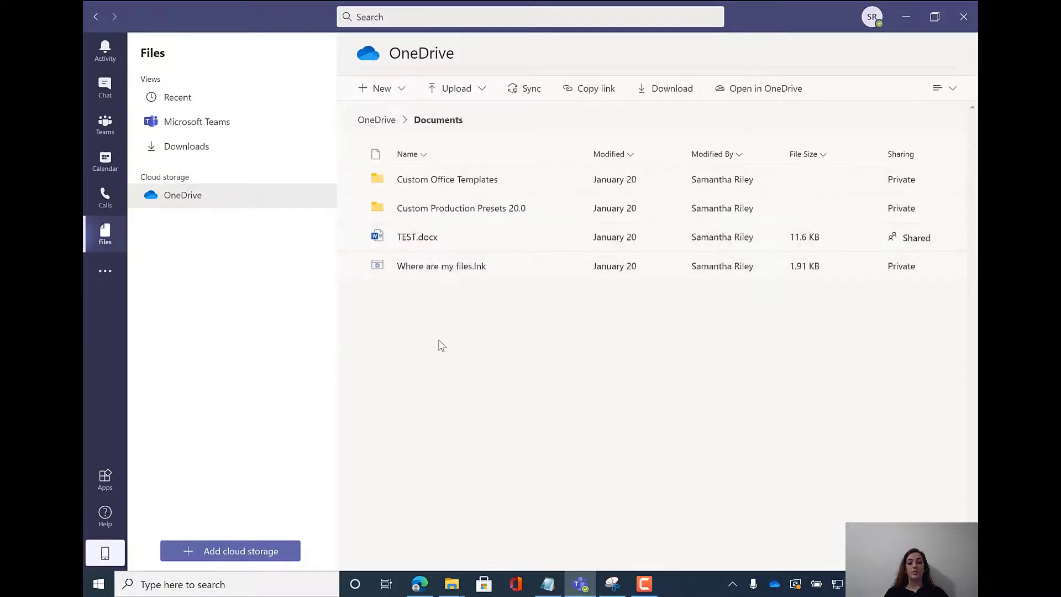
- Open TEST.docx, delete the repeated word "TEST" and add two separate lines reading "Test" below the first
left_click(417, 237)
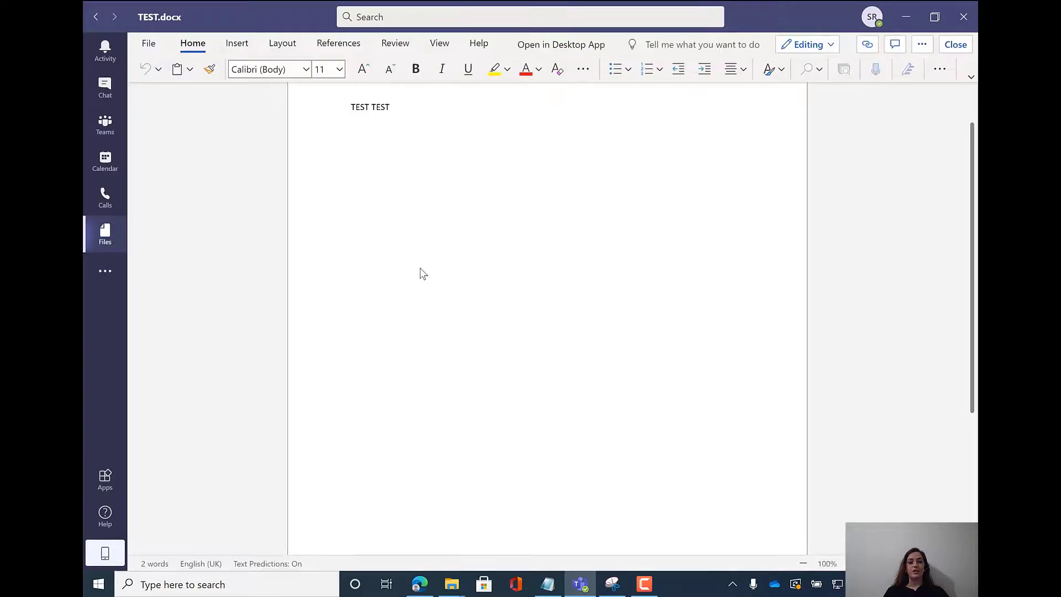
left_click(414, 124)
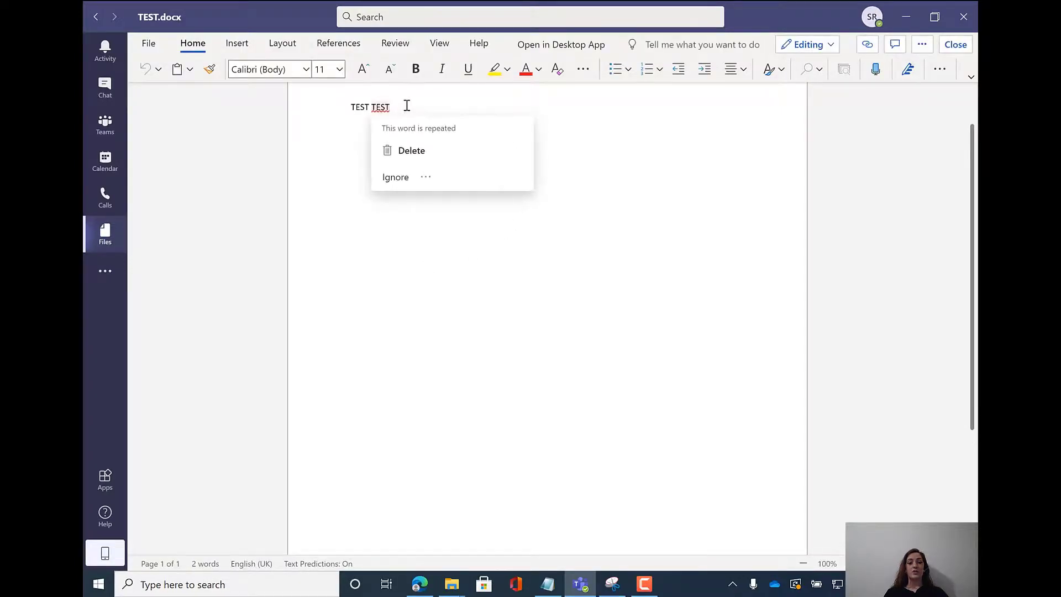
key("BackSpace")
key("BackSpace")
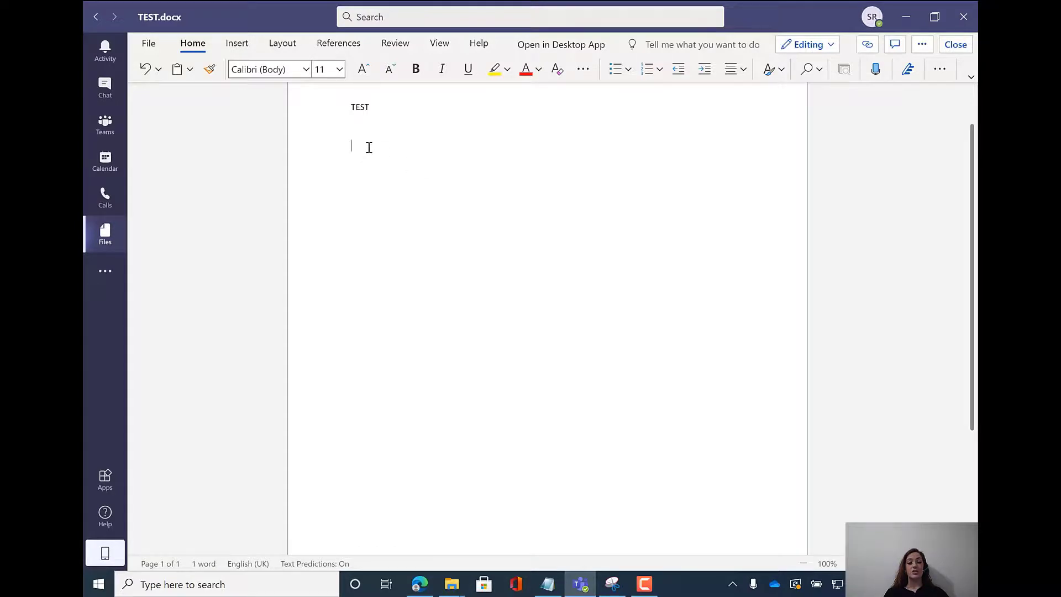
type("st")
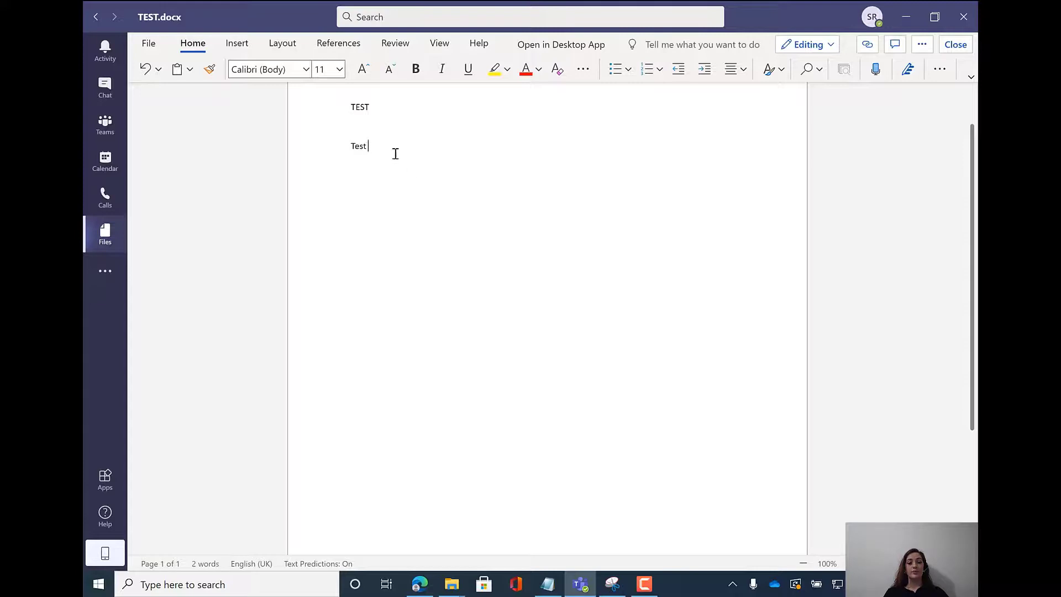
type("est")
- Highlight the last "Test" line in yellow, close TEST.docx, and reopen it briefly to check the saved edits
double_click(361, 184)
left_click(495, 70)
left_click(457, 203)
left_click(955, 46)
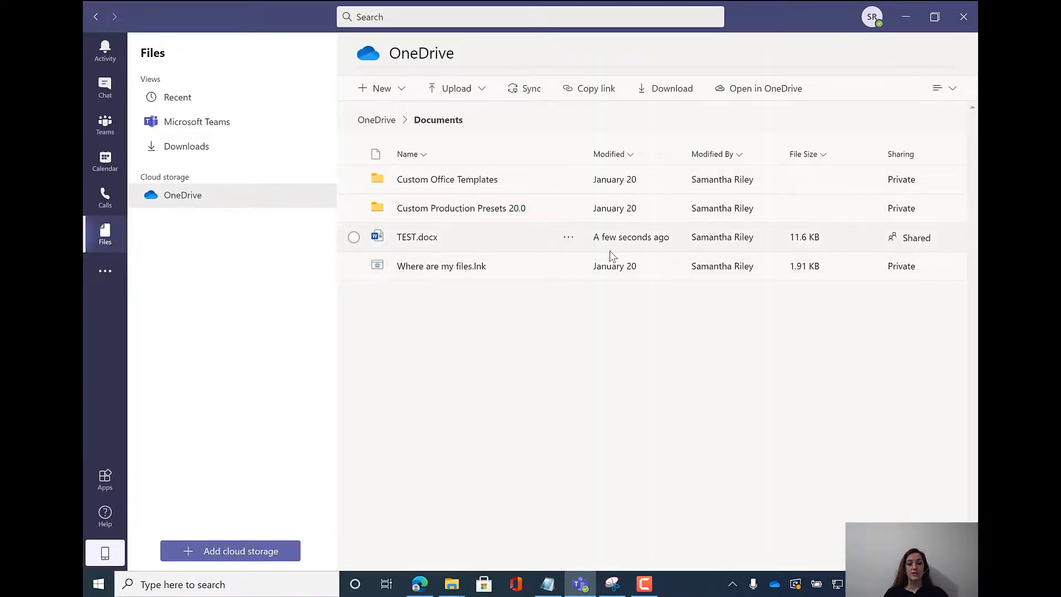
left_click(418, 238)
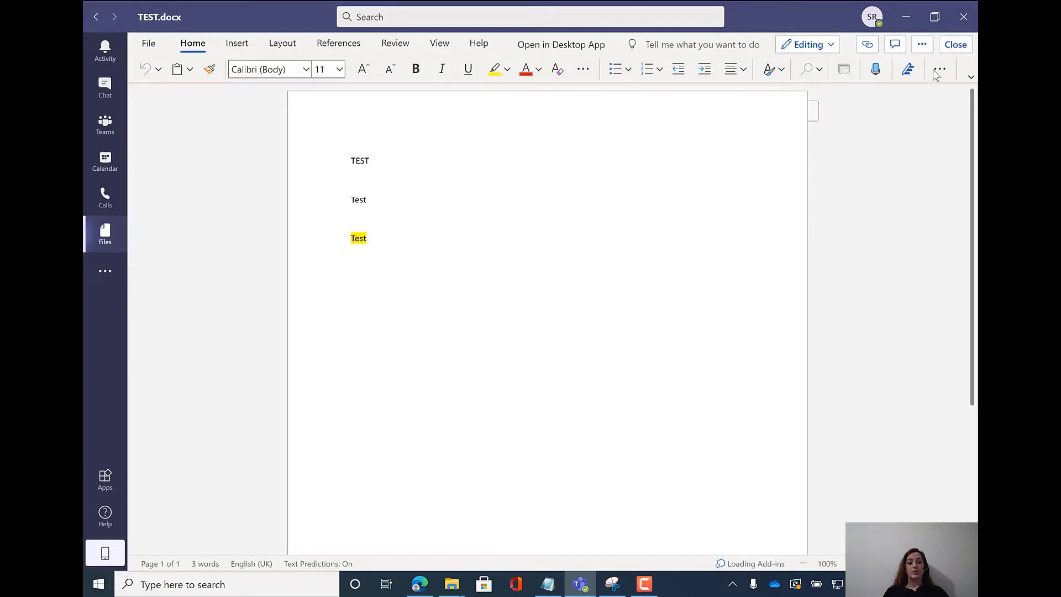
left_click(955, 46)
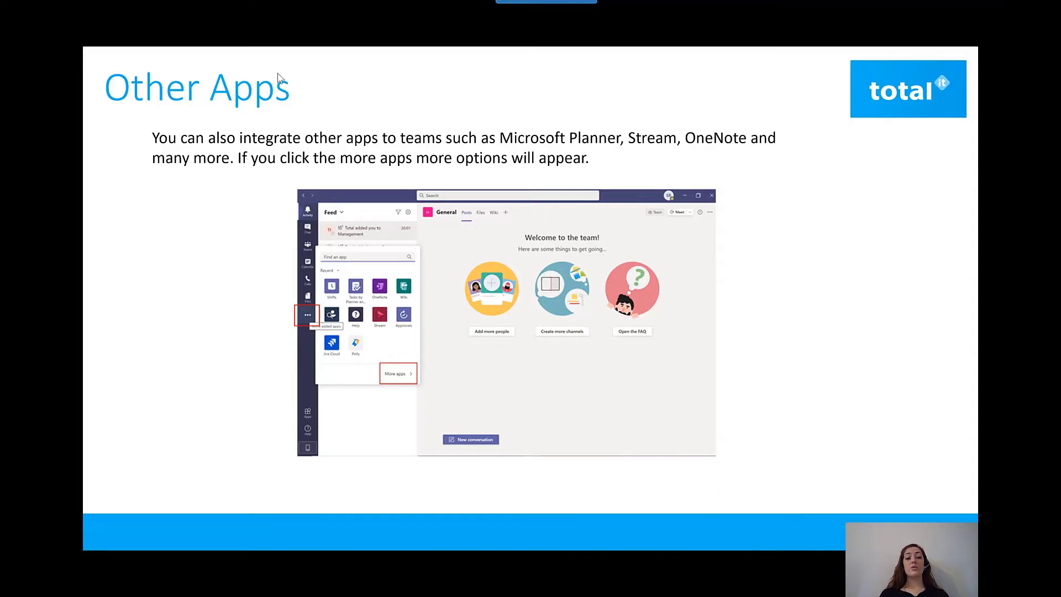
key("Right")
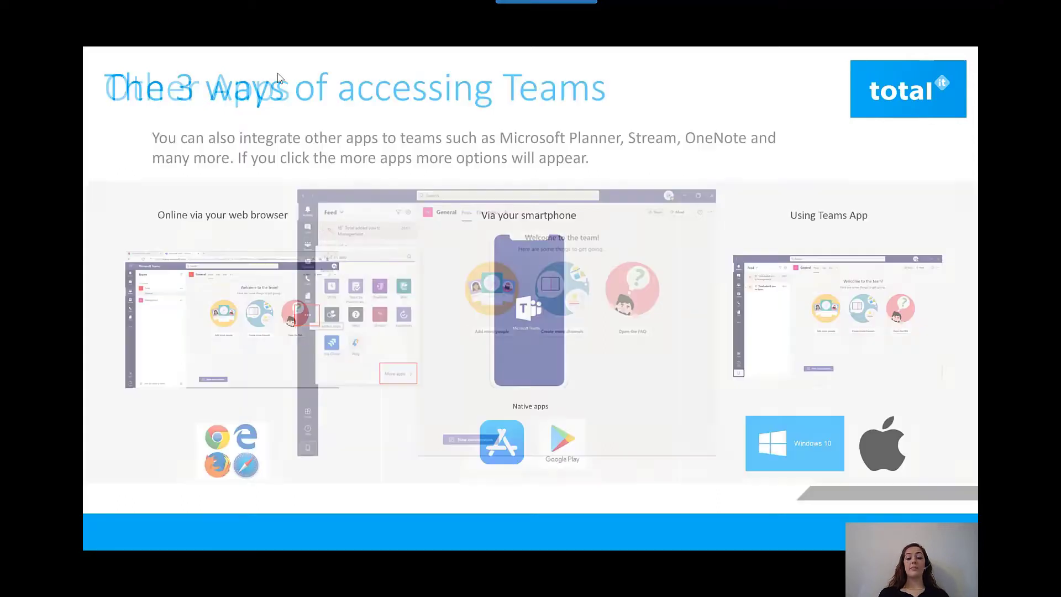